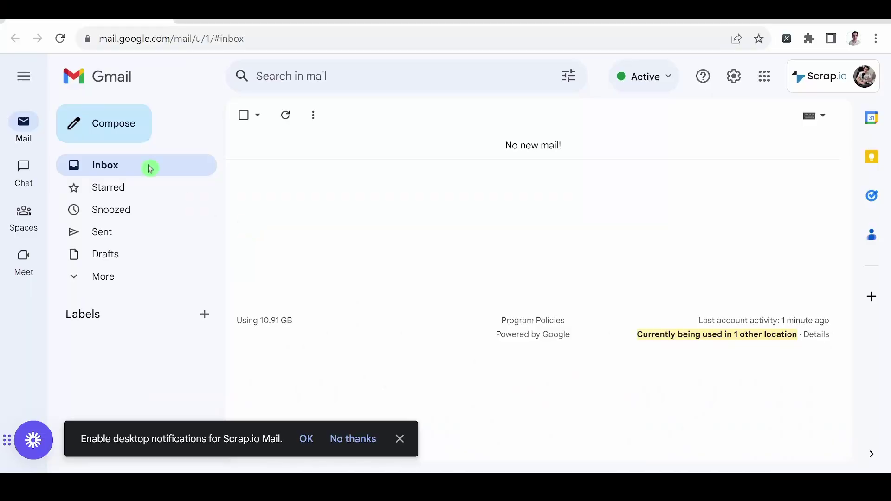
Step: Send a 'Hello' message to two Bcc recipients and open its 'to bcc: me' delivery details
left_click(814, 151)
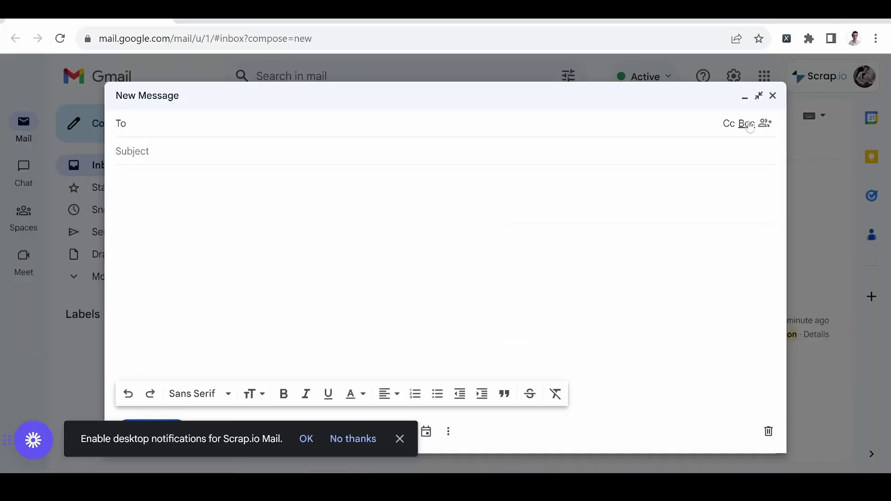
left_click(751, 123)
type("fd")
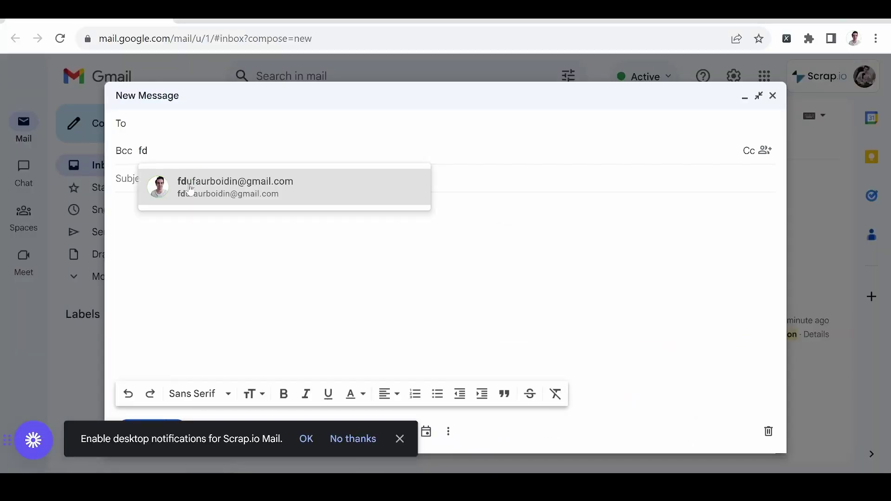
left_click(190, 188)
type("fra")
key("Return")
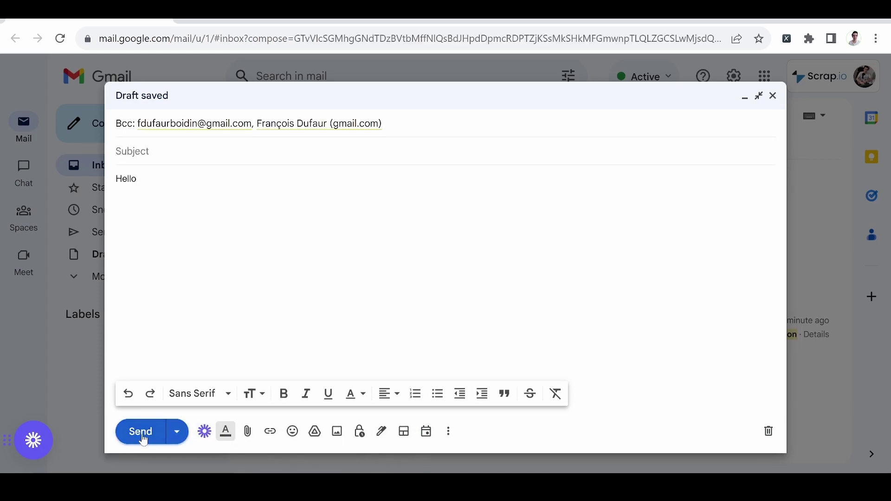
left_click(141, 432)
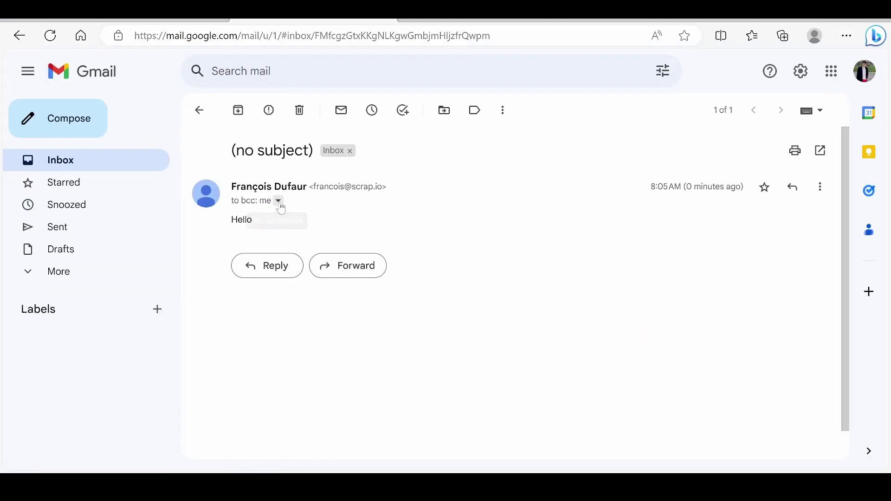
left_click(279, 202)
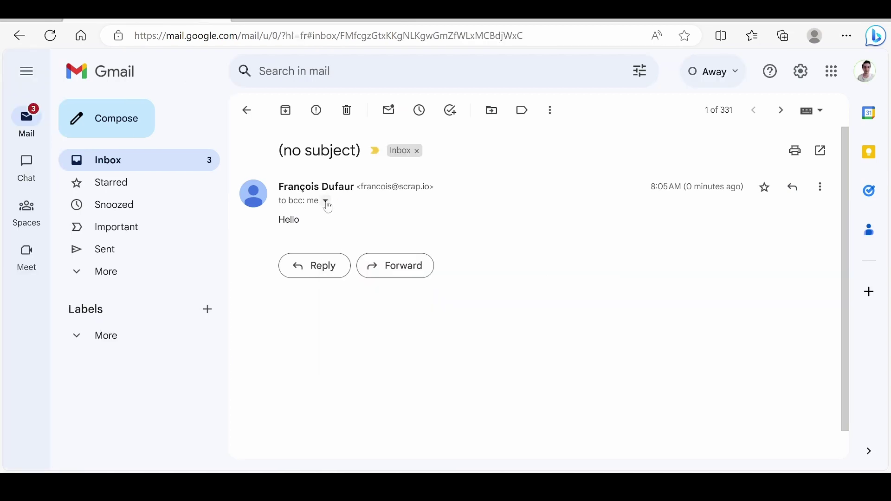
Step: Expand the received message's details to check the sender and Bcc line
left_click(326, 202)
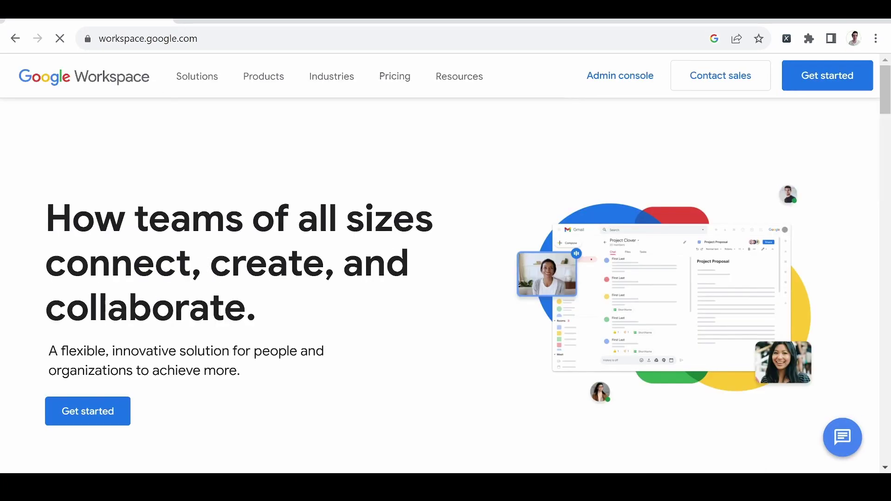
Step: Scroll down the Google Workspace home page to look it over
scroll(388, 338, "down", 2)
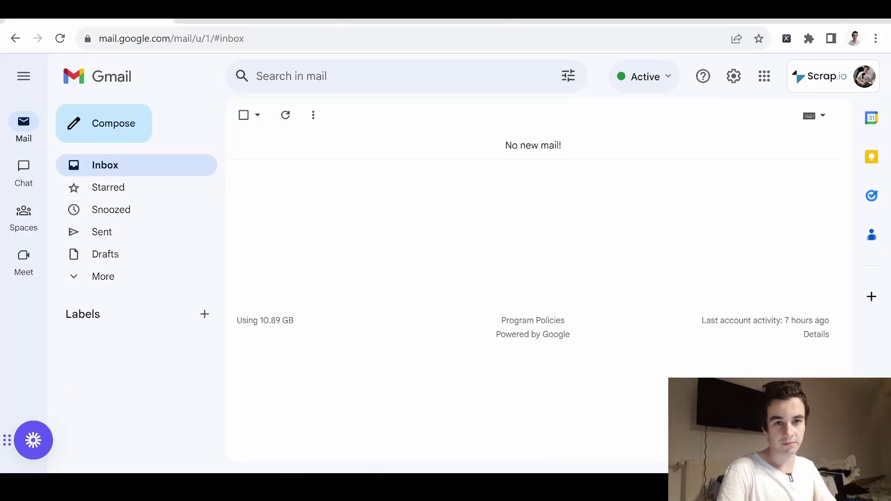
Step: Start a full-screen new message and enable Mail Merge from the recipient options
left_click(123, 130)
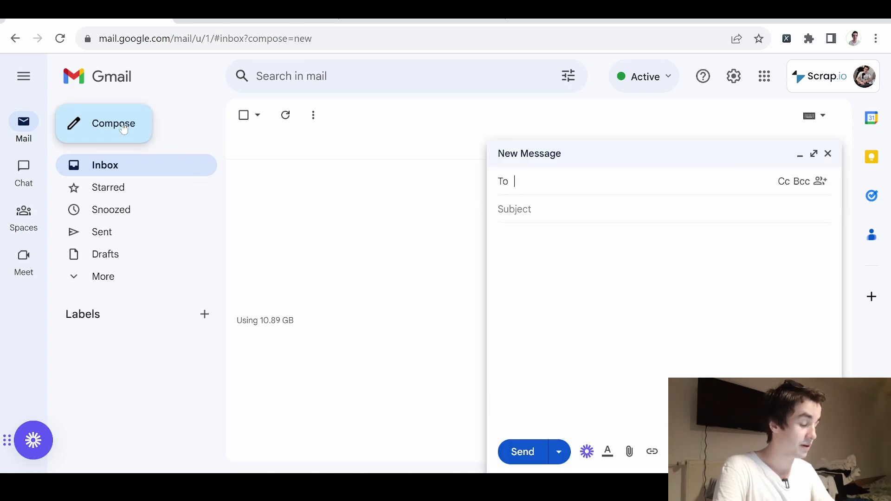
left_click(814, 153)
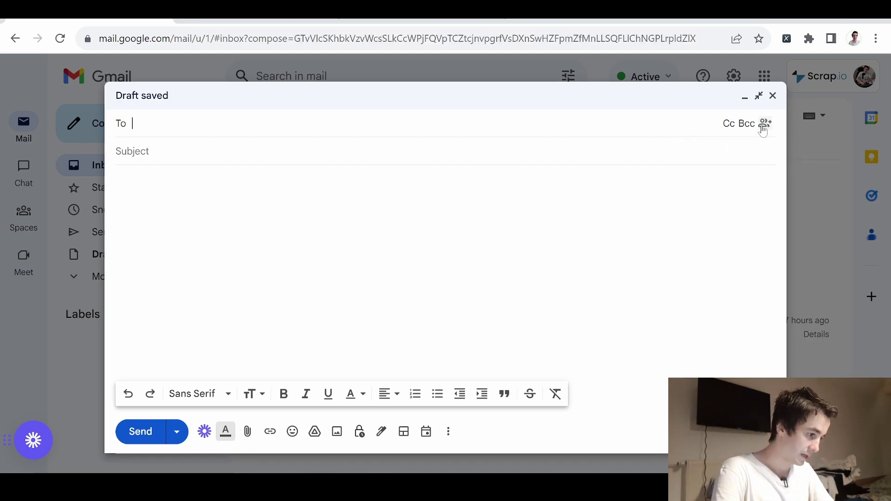
left_click(763, 130)
left_click(728, 149)
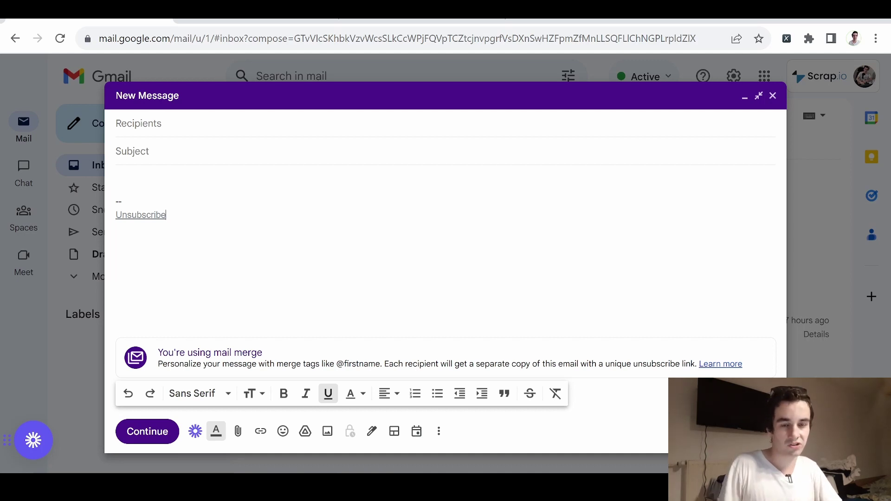
Step: Address the mail-merge message to one suggested contact, write 'Hello,' and send it to all
left_click(139, 124)
type("fdu")
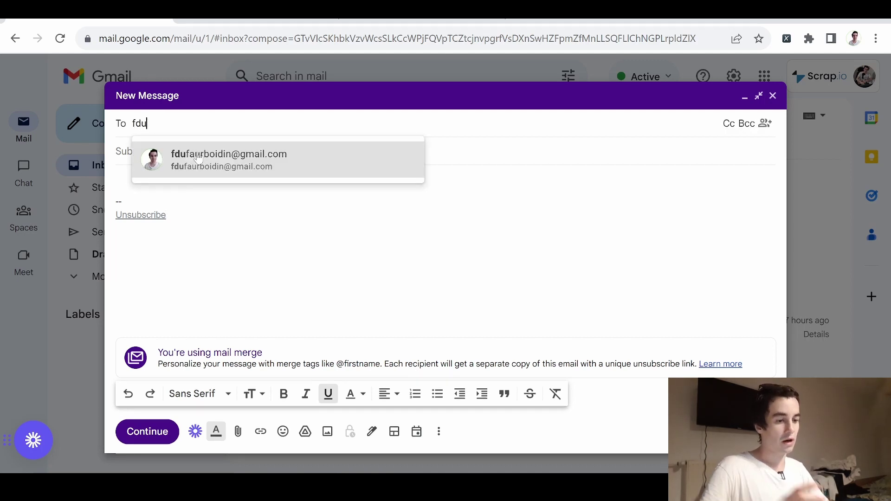
left_click(197, 158)
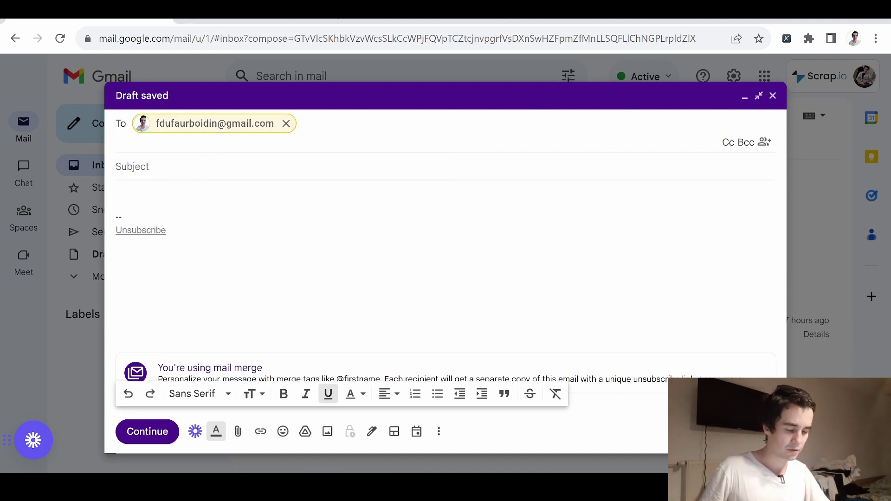
left_click(116, 194)
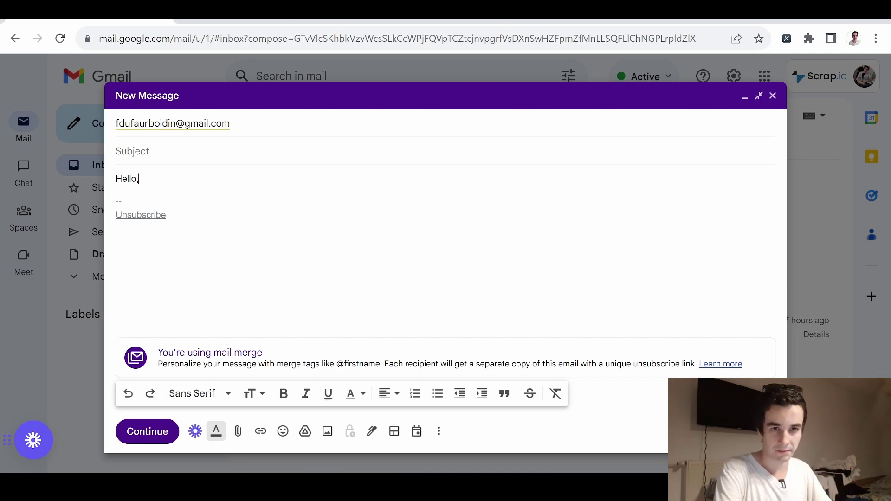
left_click(153, 428)
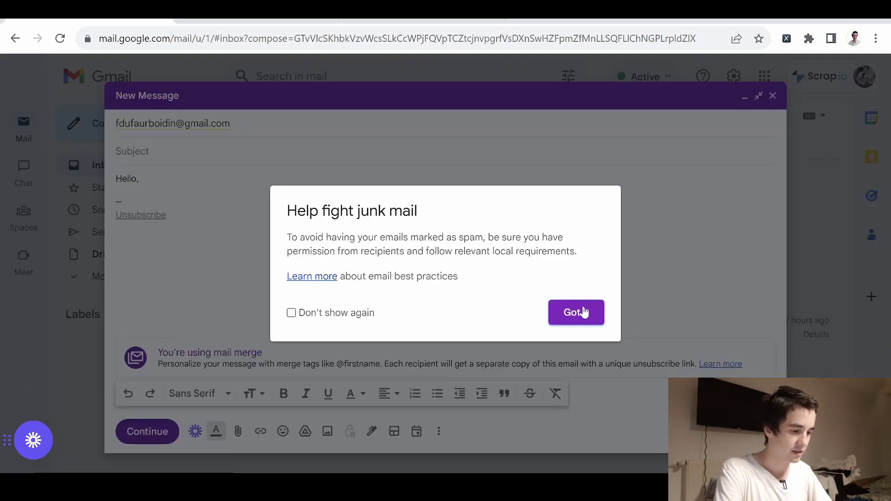
left_click(584, 312)
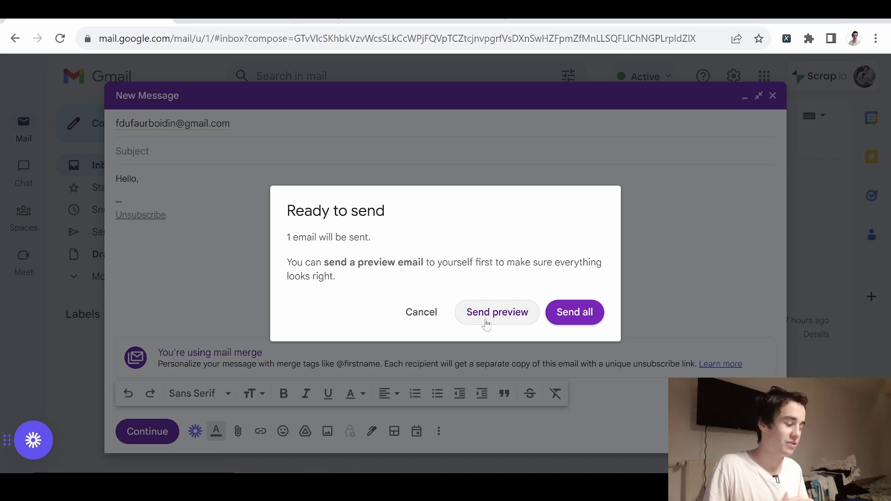
left_click(579, 312)
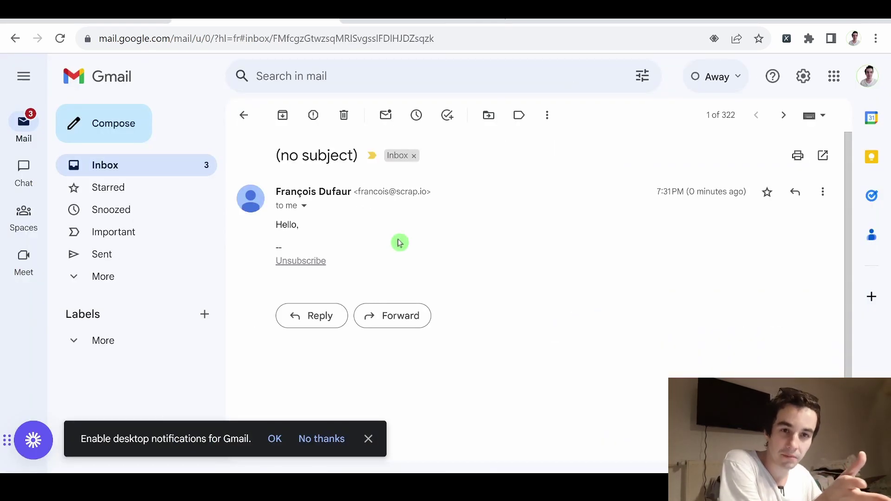
Step: Unsubscribe from the mail-merge sender in the received email and confirm it
left_click(309, 261)
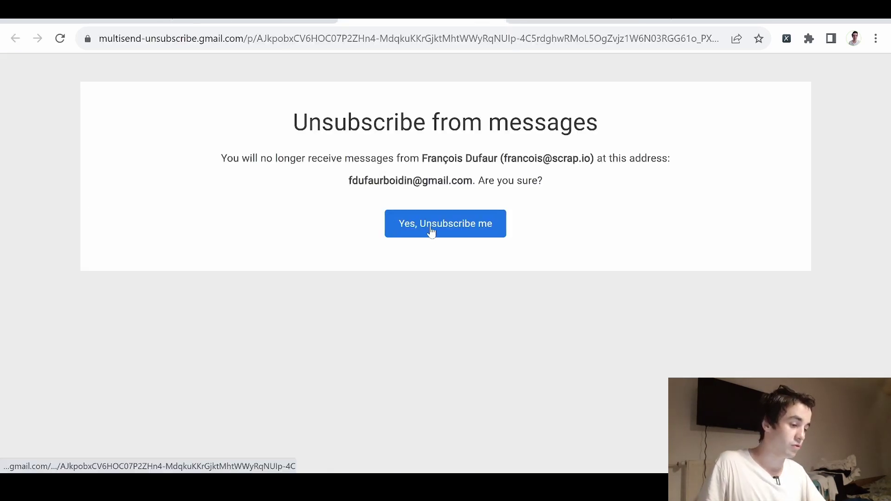
left_click(431, 231)
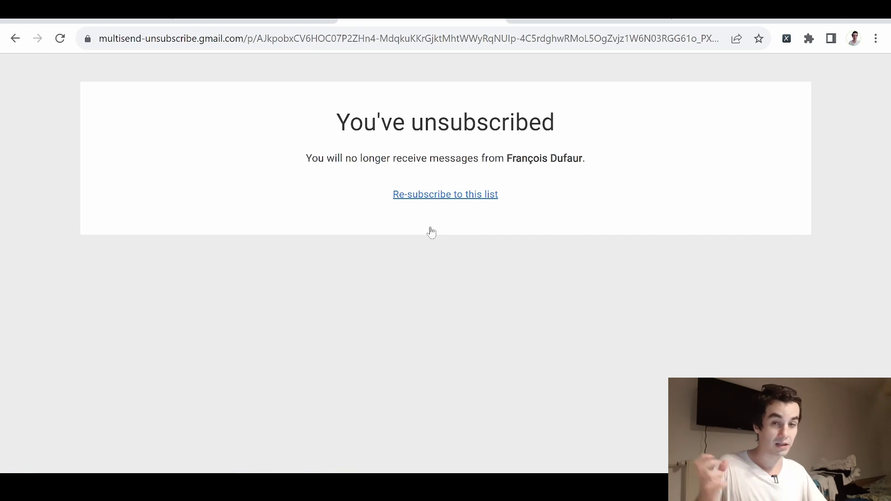
left_click(469, 122)
left_click(489, 20)
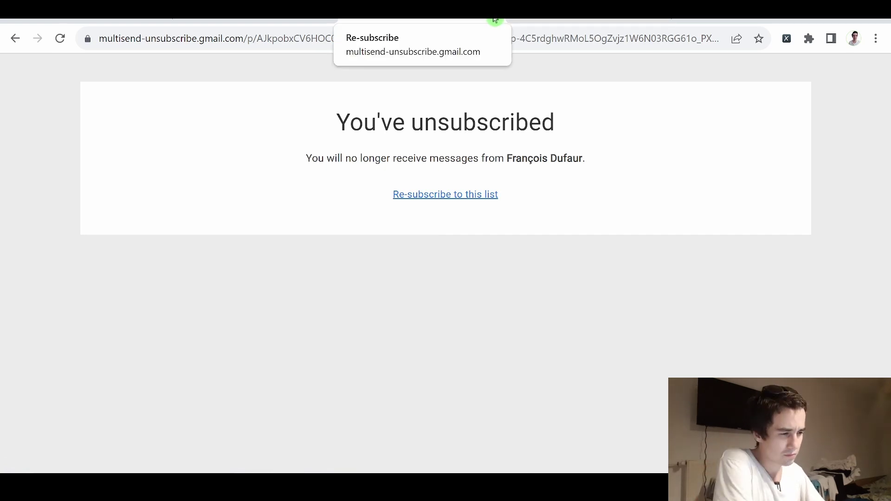
left_click(450, 193)
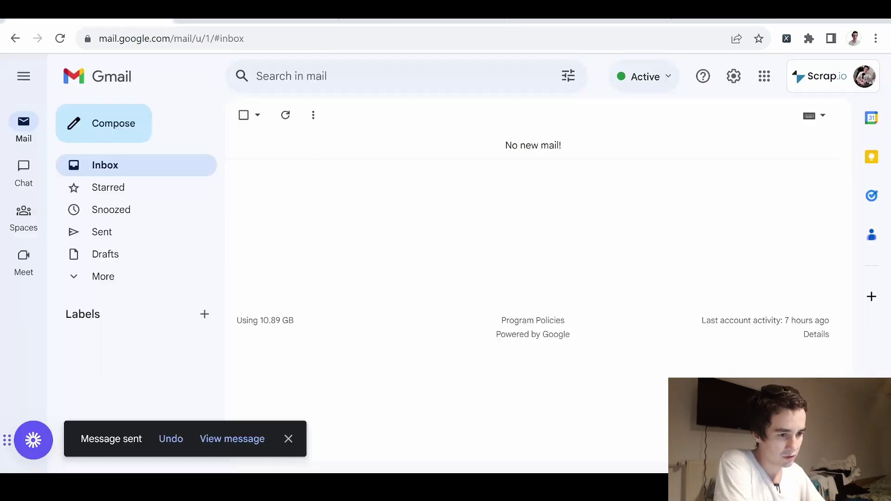
Step: In the sender's inbox, read the 'recipient has unsubscribed' notification, then start a new message
left_click(102, 21)
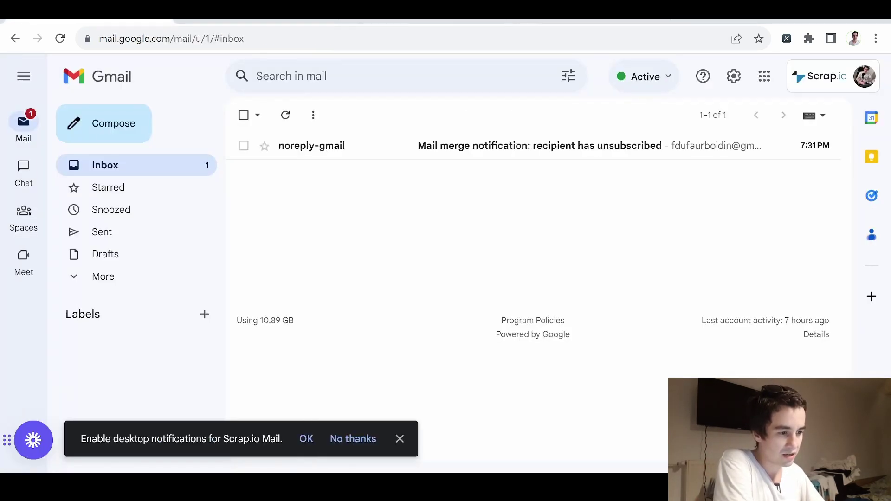
left_click(322, 153)
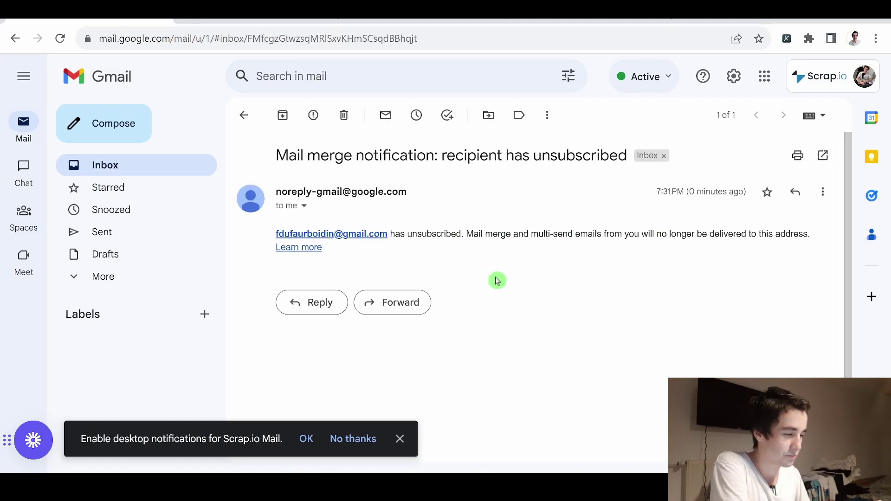
key("c")
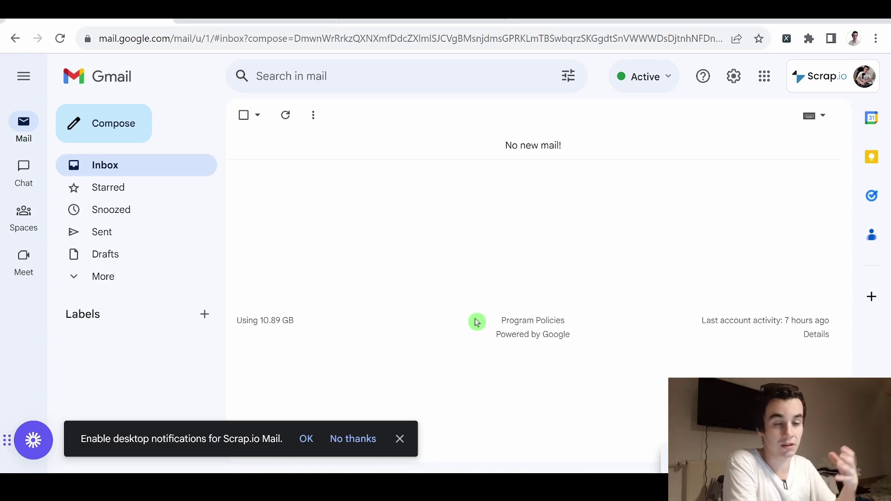
Step: Start a full-size new message with Mail Merge turned on
key("c")
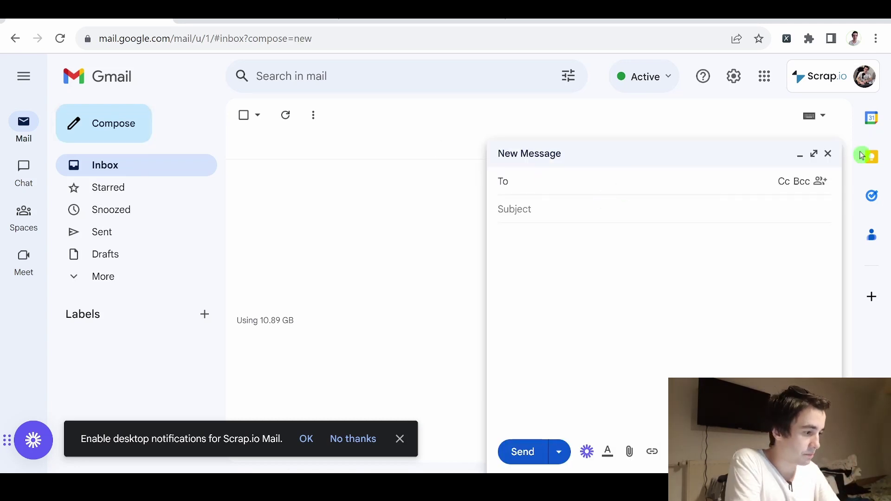
left_click(815, 153)
left_click(767, 124)
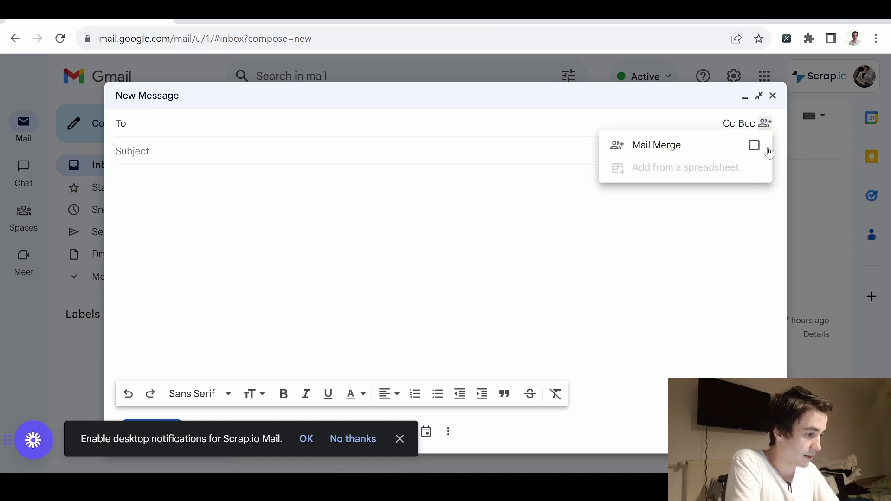
left_click(740, 145)
left_click(139, 180)
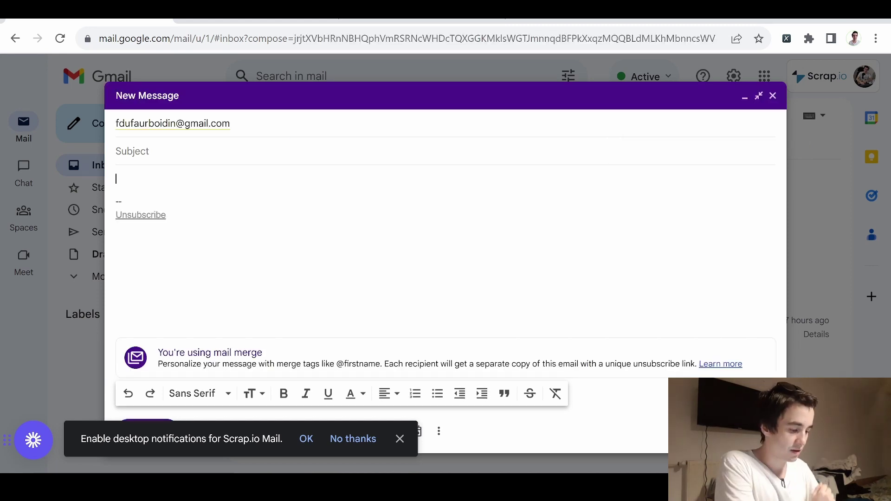
type("@")
left_click(195, 234)
key("Return")
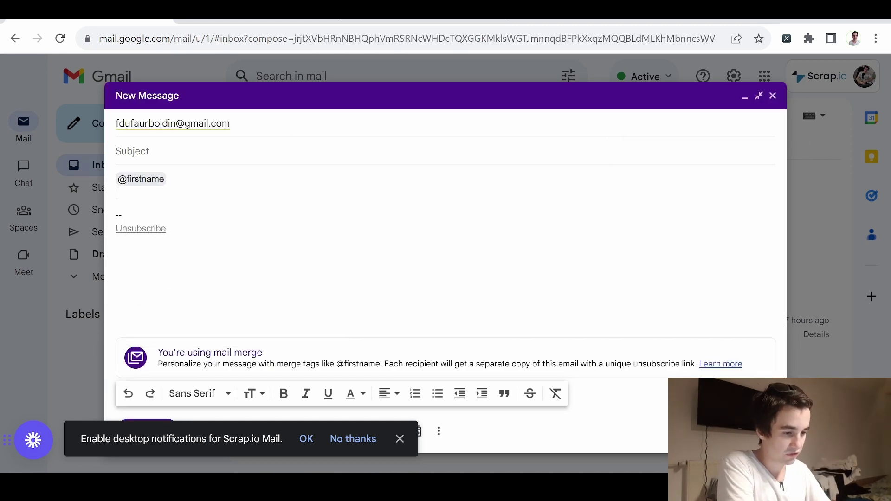
type("@")
left_click(201, 264)
key("Return")
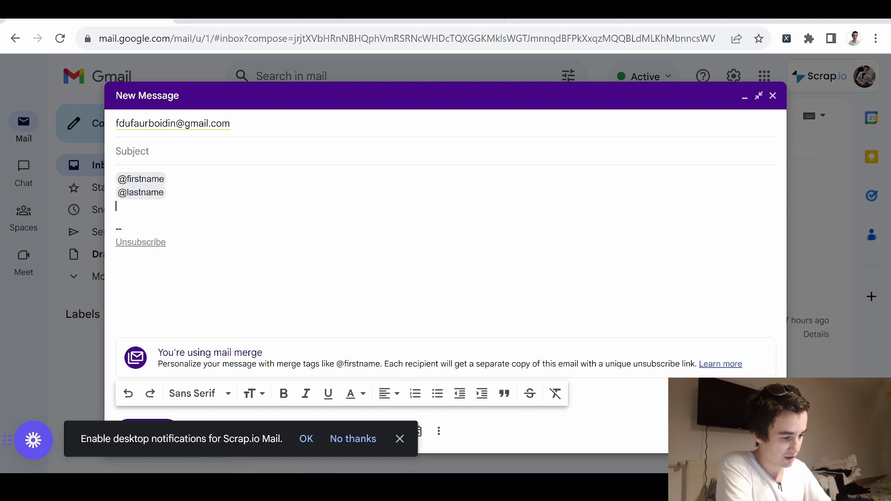
type("@")
left_click(172, 325)
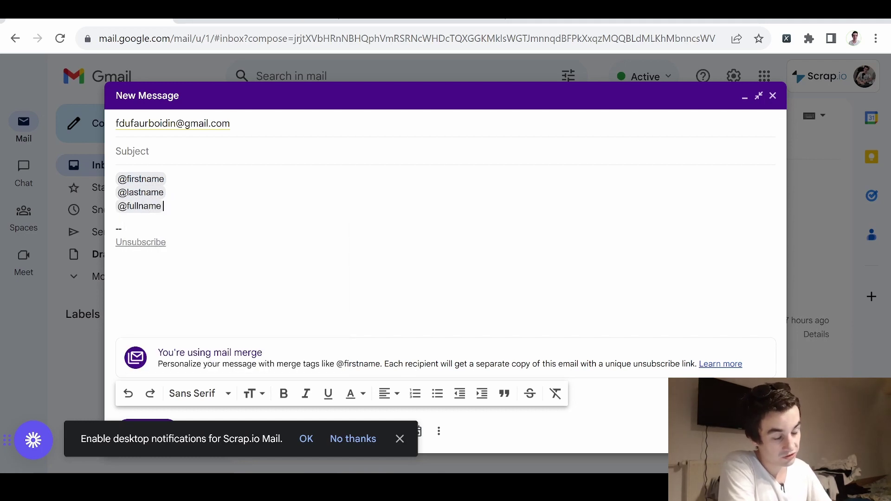
key("Return")
type("@")
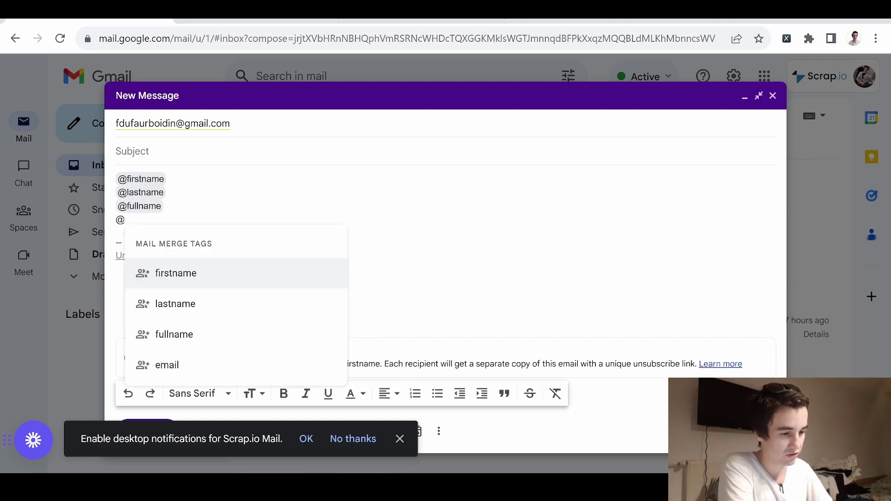
left_click(217, 365)
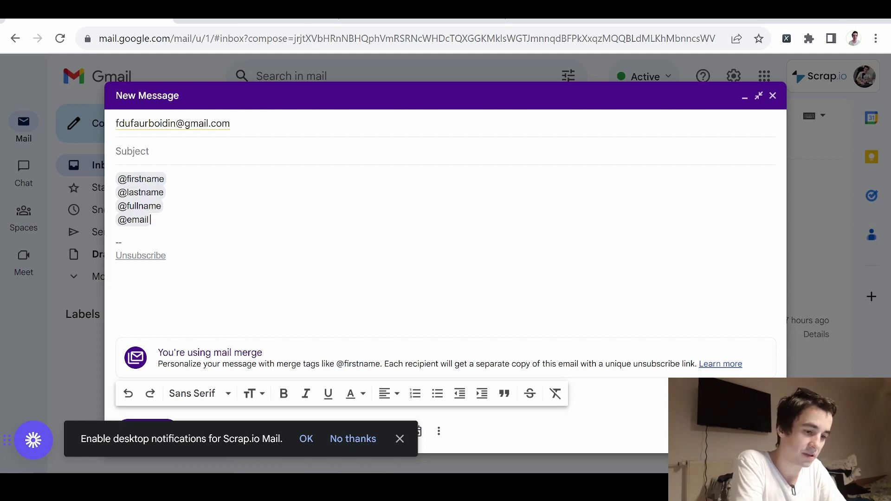
left_click(130, 224)
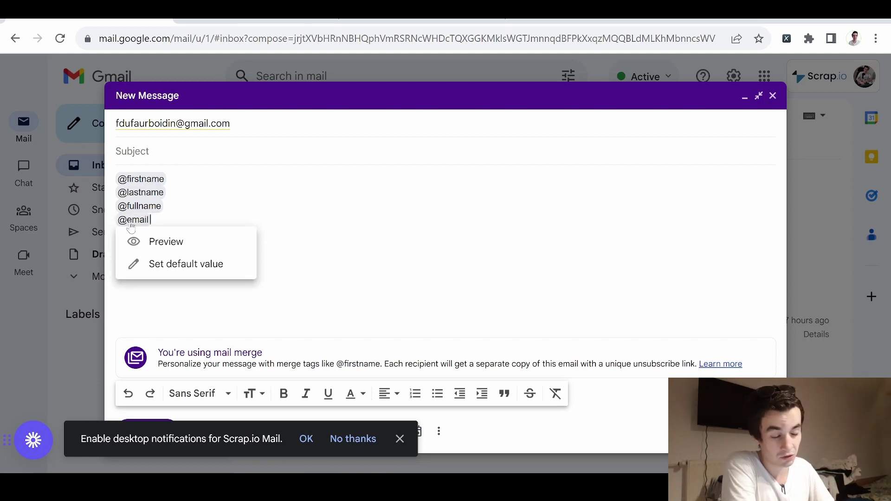
left_click(152, 242)
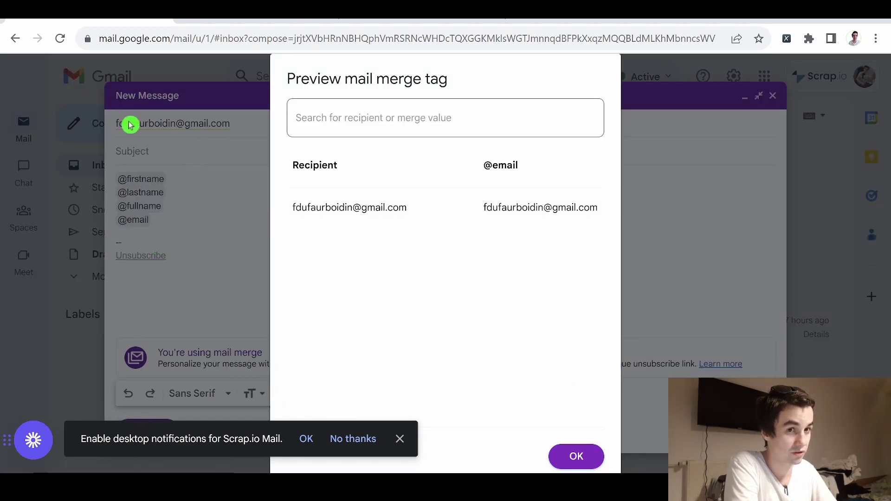
left_click(577, 457)
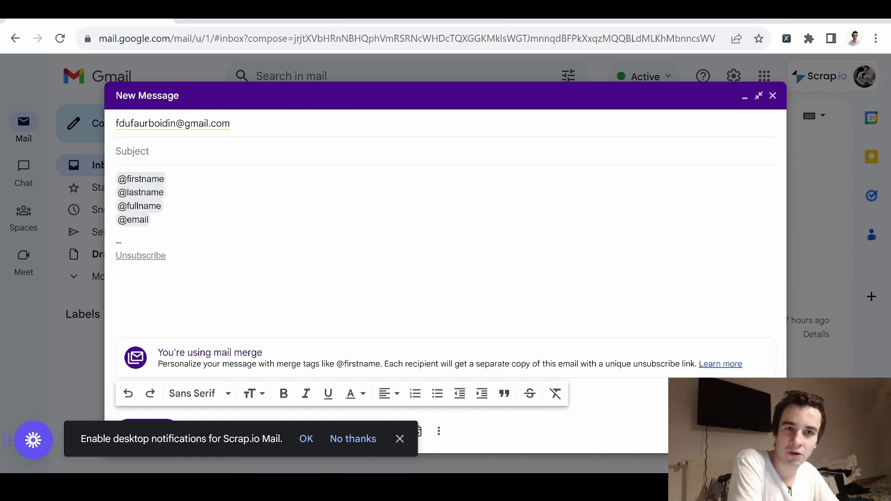
left_click(143, 179)
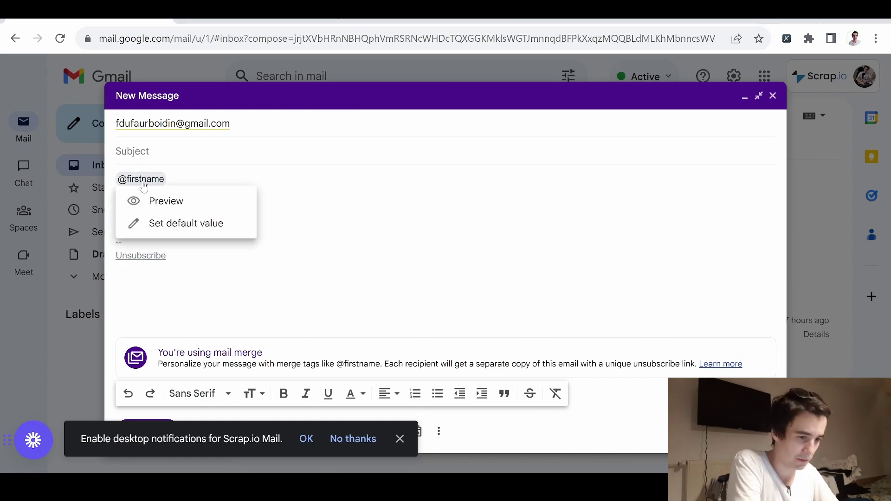
left_click(149, 201)
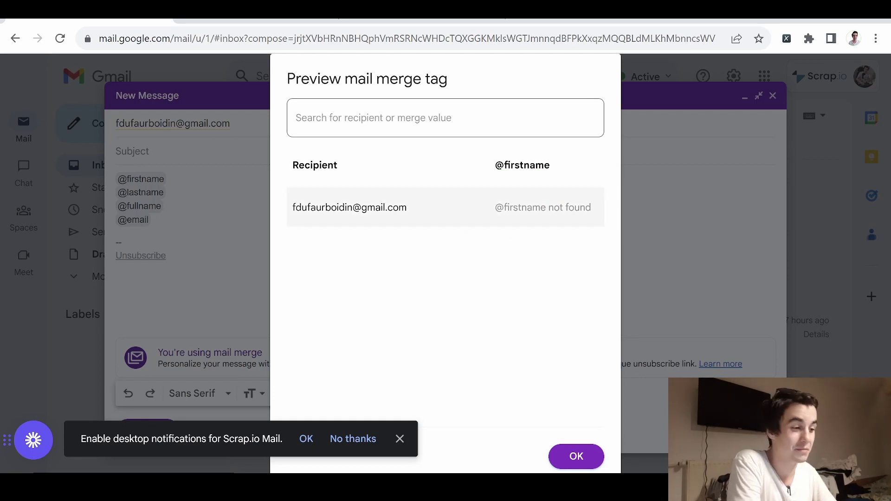
left_click(688, 182)
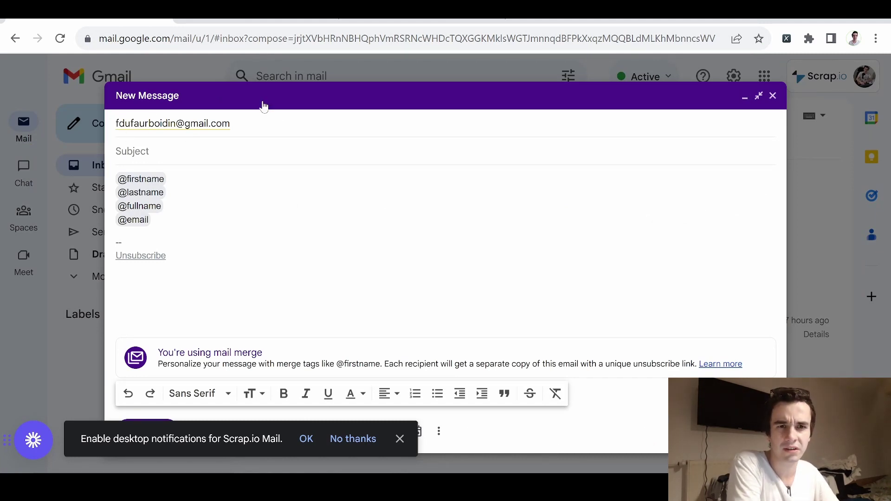
left_click(746, 96)
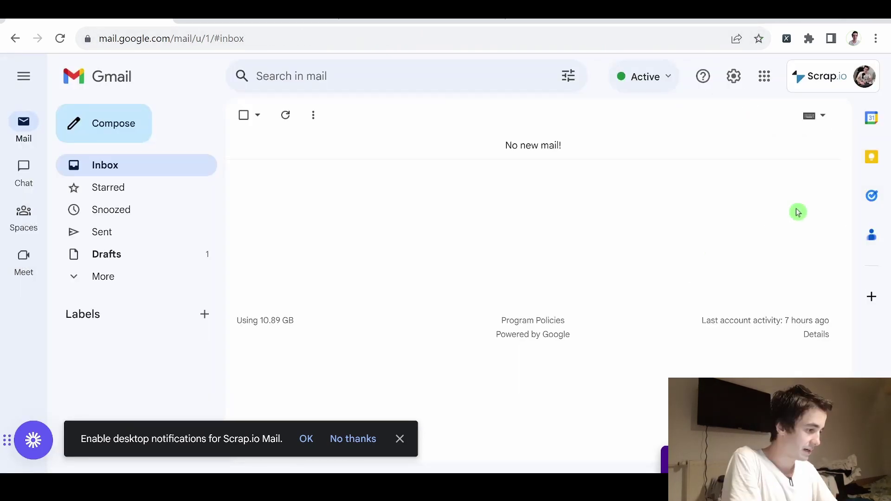
Step: Open Google Contacts in a new tab and create a contact with the recipient's first and last name
left_click(872, 235)
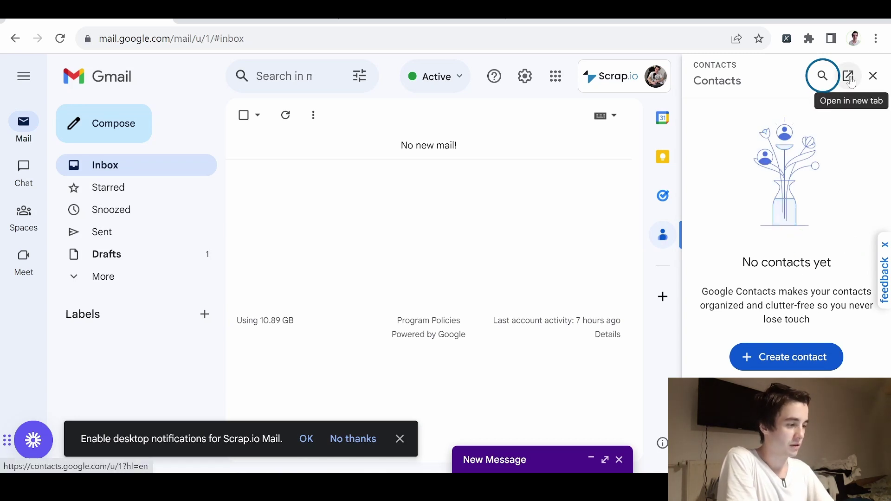
left_click(850, 78)
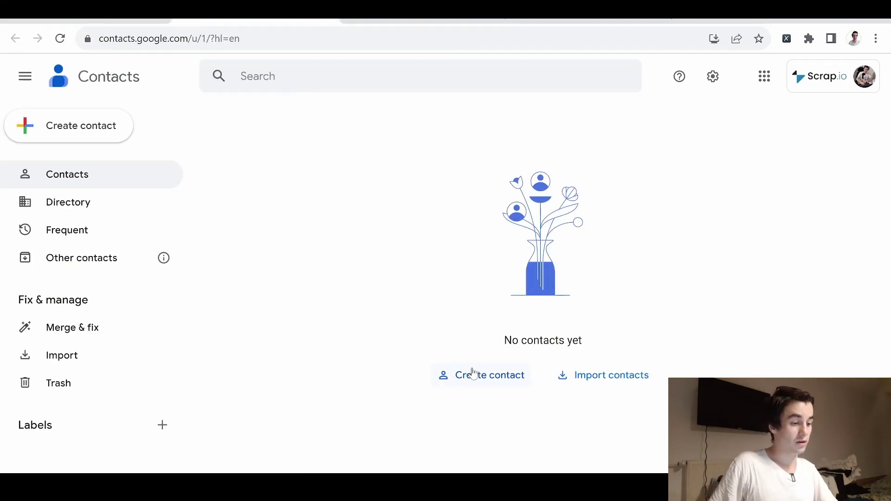
left_click(473, 374)
key("Tab")
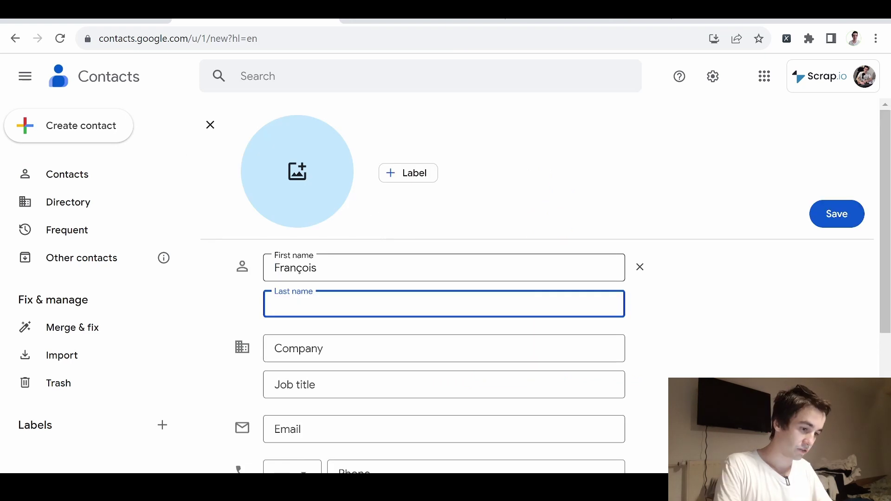
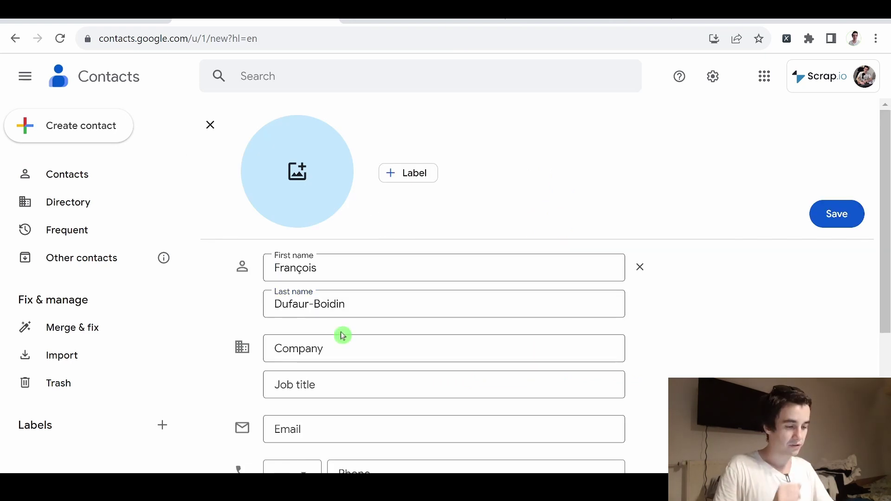
Step: Save the new contact and close the Contacts panel in Gmail
scroll(342, 335, "down", 3)
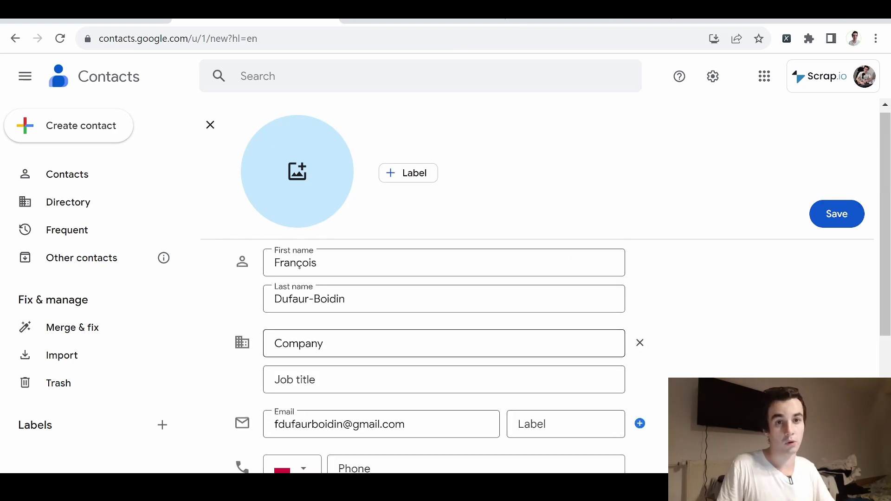
scroll(444, 279, "down", 5)
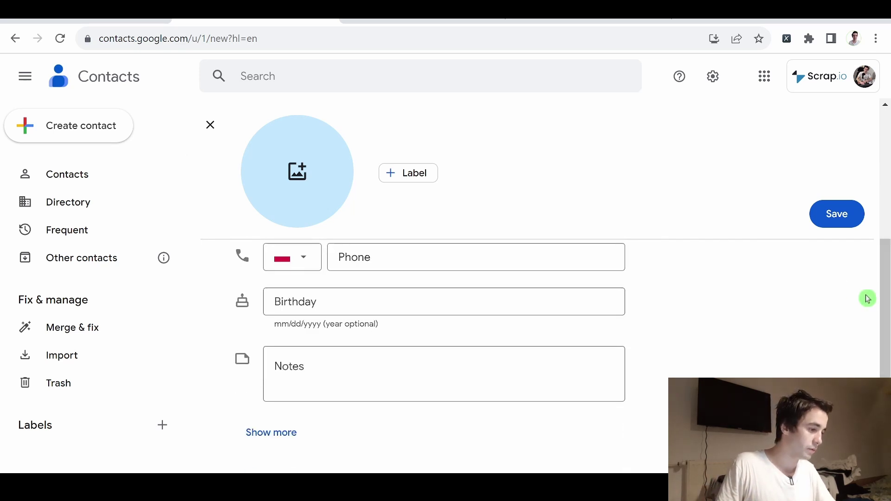
left_click(837, 214)
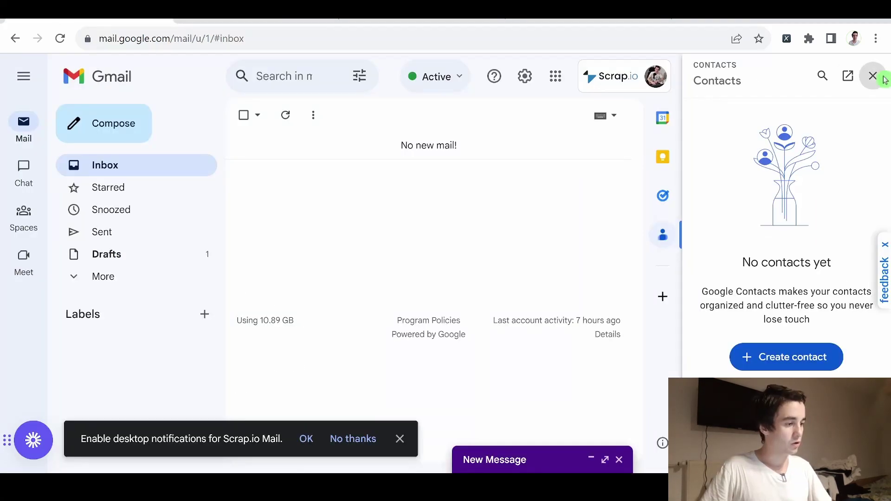
left_click(873, 76)
left_click(490, 226)
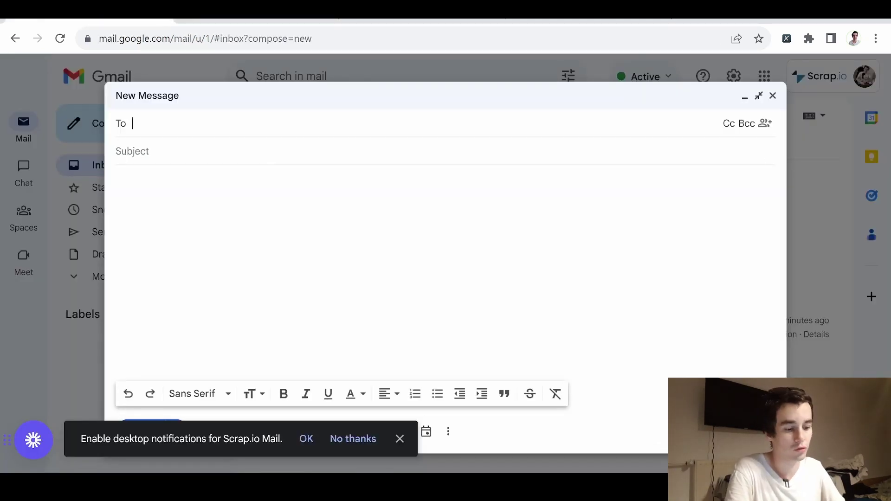
type("f")
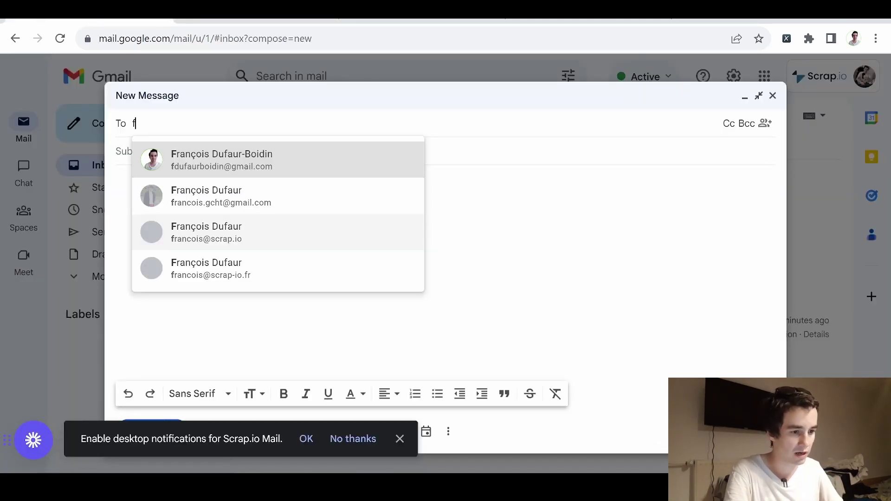
key("Return")
key("Tab")
key("Tab")
type("@")
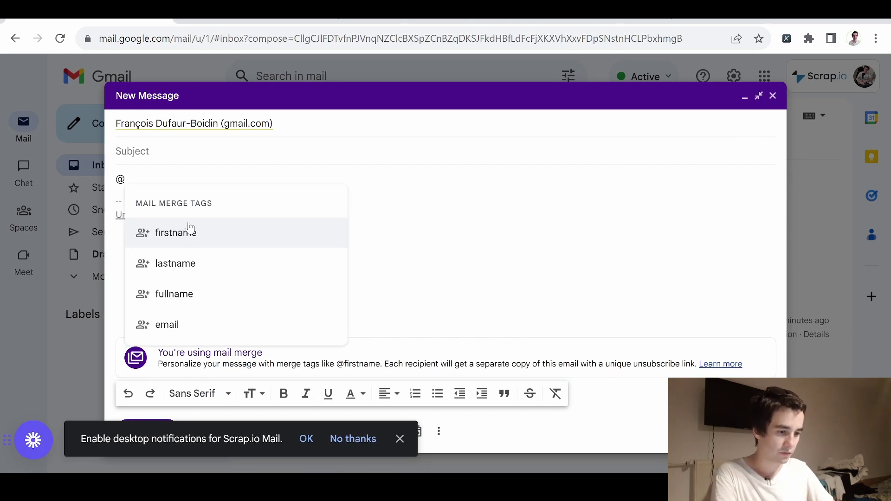
left_click(189, 229)
key("Return")
type("@")
left_click(171, 279)
key("Return")
type("@")
left_click(138, 181)
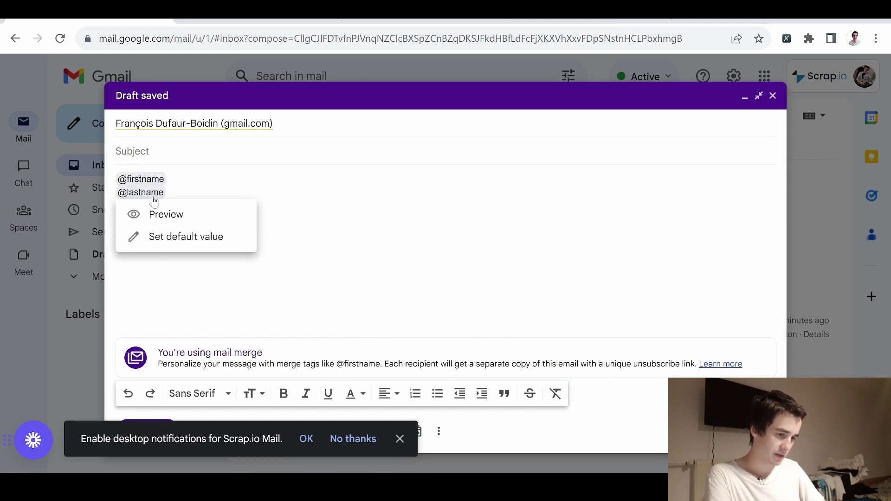
left_click(160, 201)
left_click(602, 466)
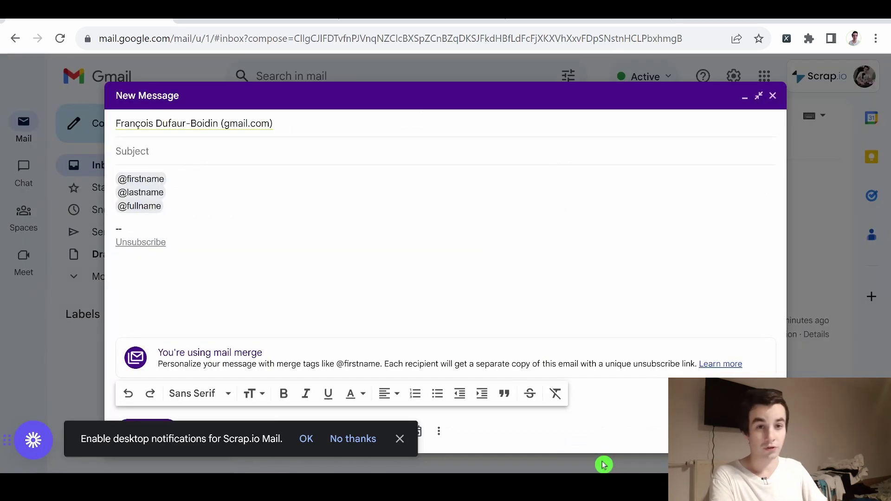
left_click(139, 180)
left_click(160, 201)
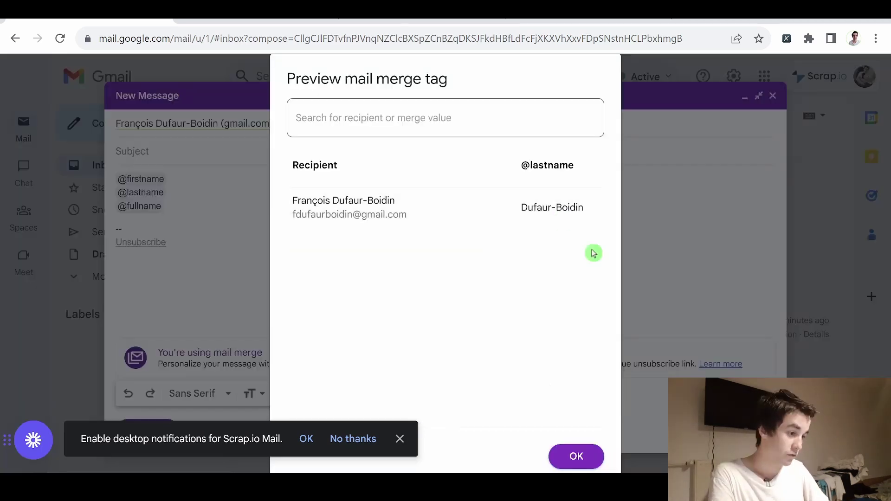
left_click(589, 457)
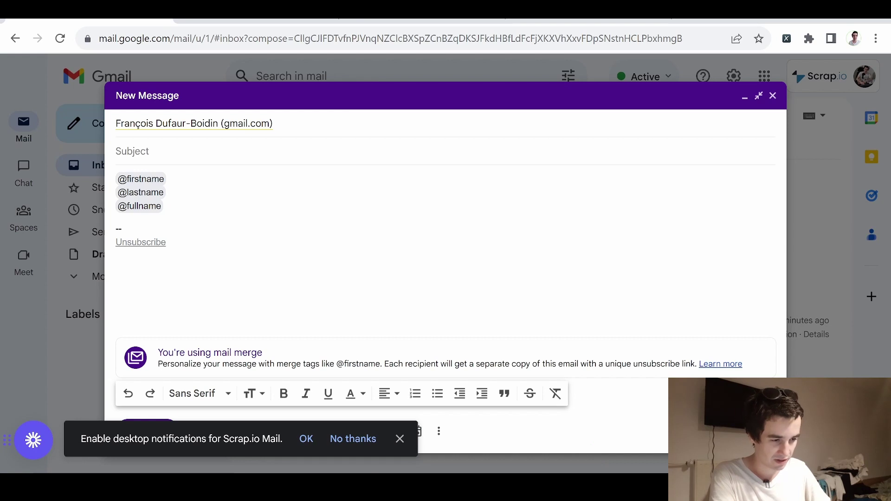
left_click(139, 207)
left_click(162, 227)
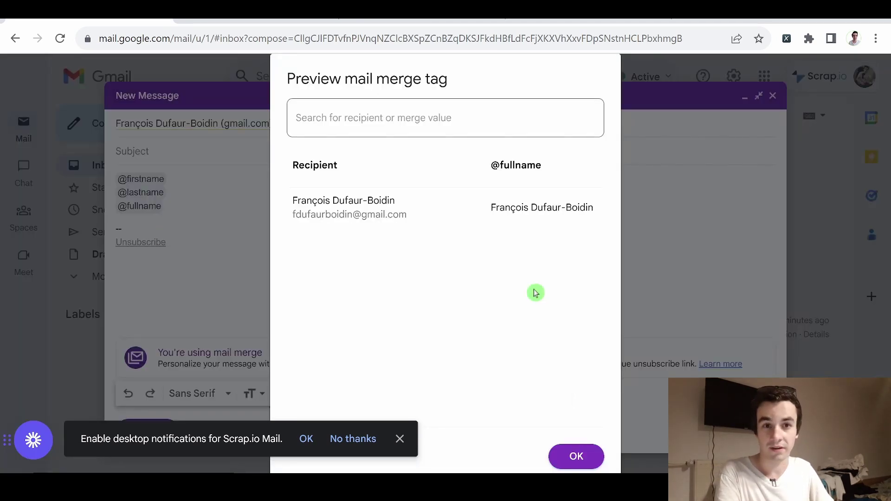
left_click(576, 456)
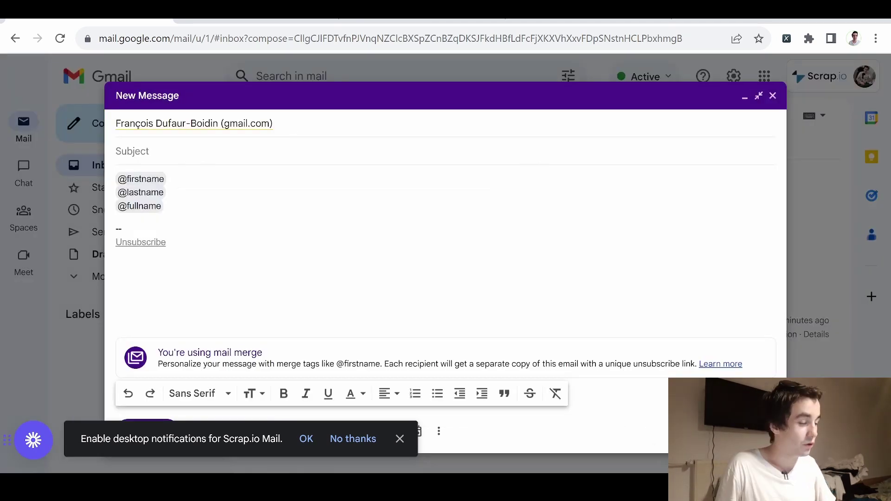
key("ctrl+shift+d")
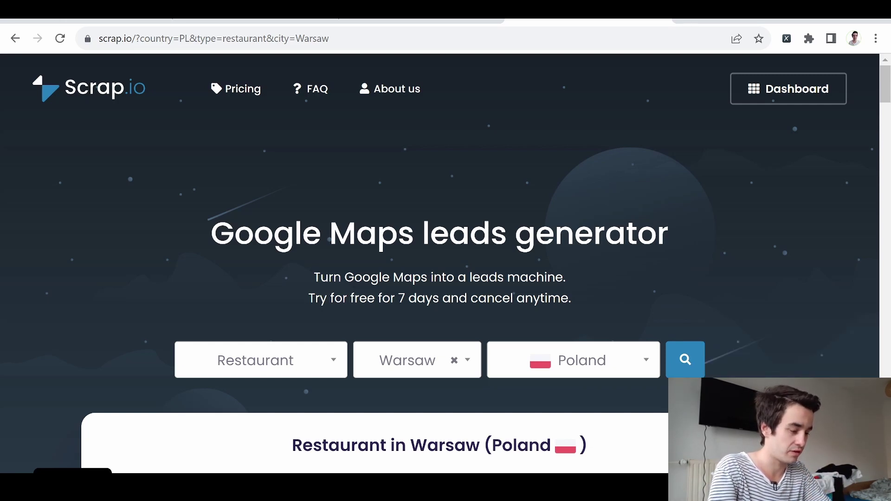
Step: Scroll through the Restaurant in Warsaw sample results and back up, then open the Scrap.io dashboard
scroll(548, 325, "down", 5)
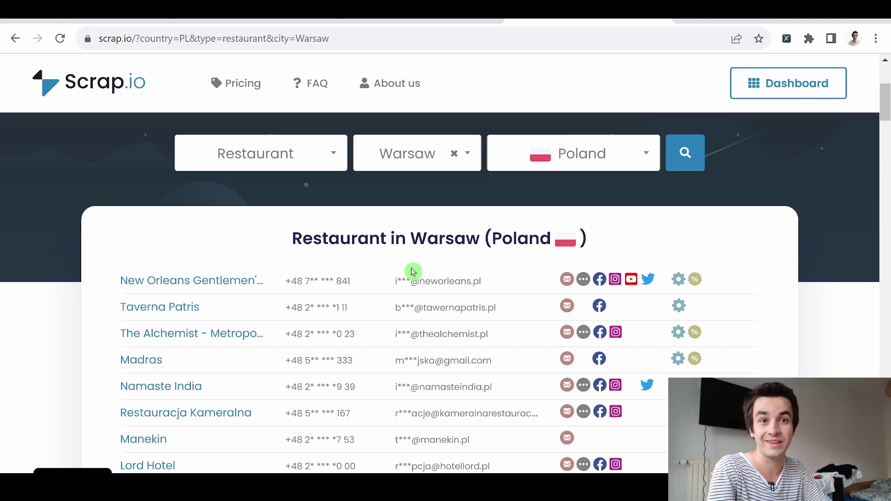
scroll(414, 272, "up", 4)
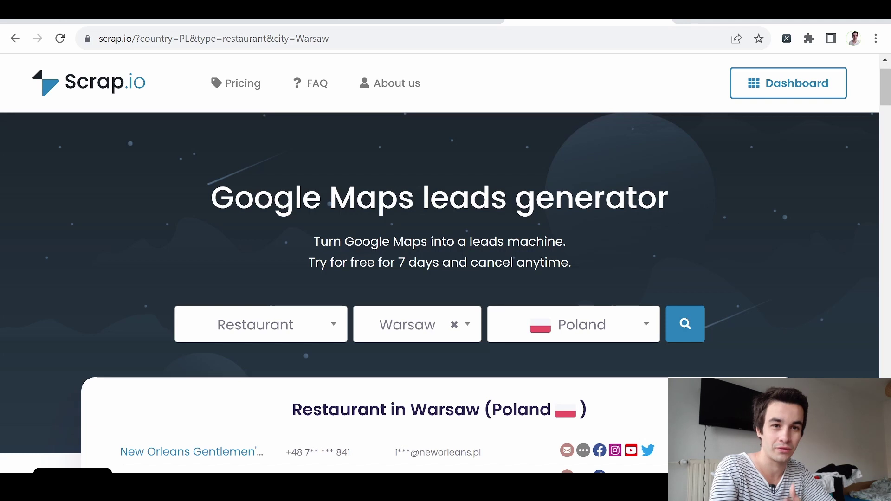
scroll(740, 193, "up", 1)
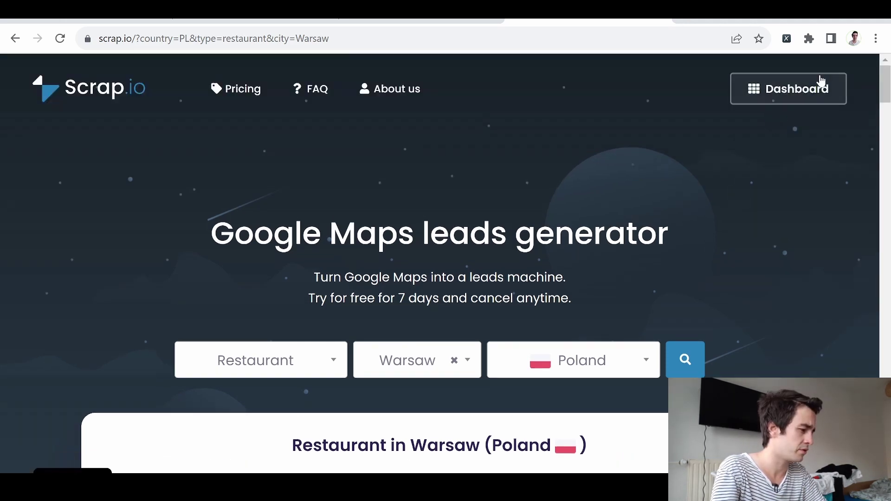
left_click(746, 85)
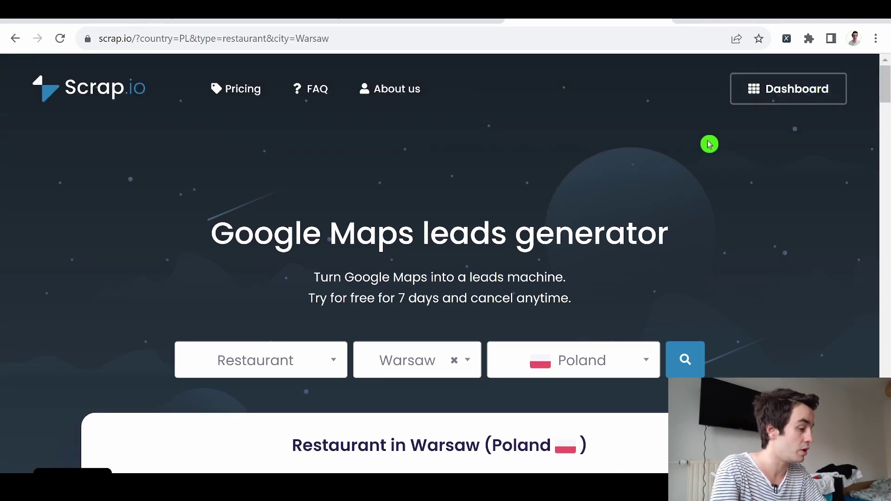
Step: Open the Scrap.io dashboard and keep Restaurant as the business activity
left_click(767, 96)
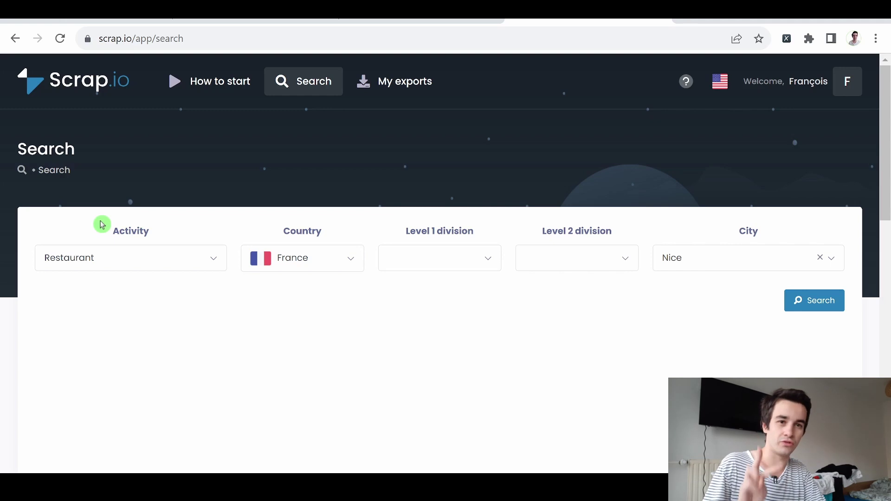
left_click(138, 269)
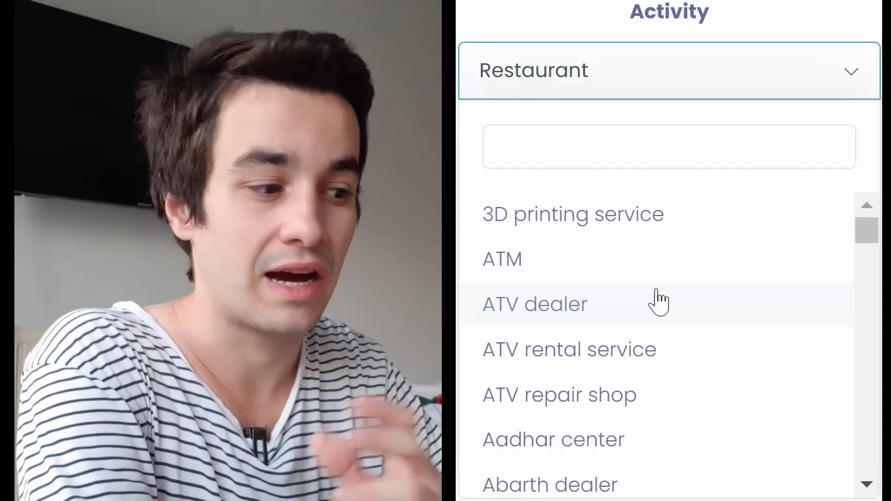
scroll(124, 364, "down", 10)
scroll(647, 338, "down", 15)
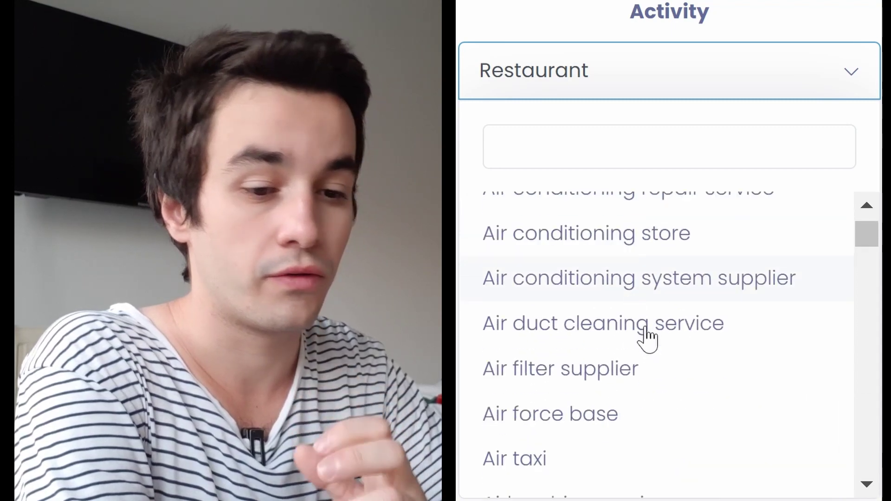
scroll(642, 371, "down", 20)
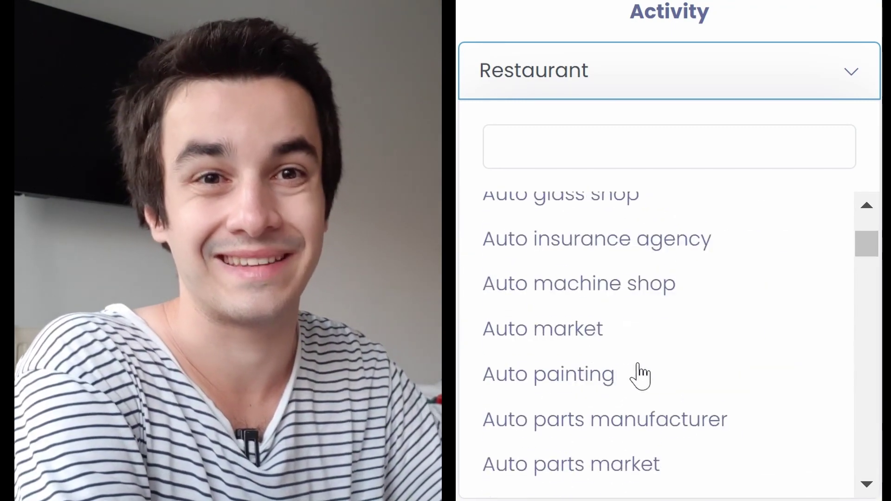
scroll(640, 380, "down", 20)
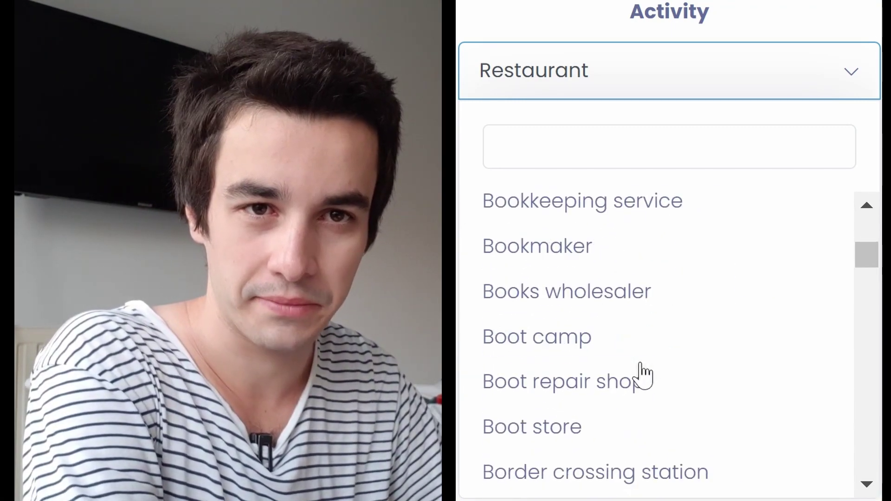
scroll(650, 361, "down", 20)
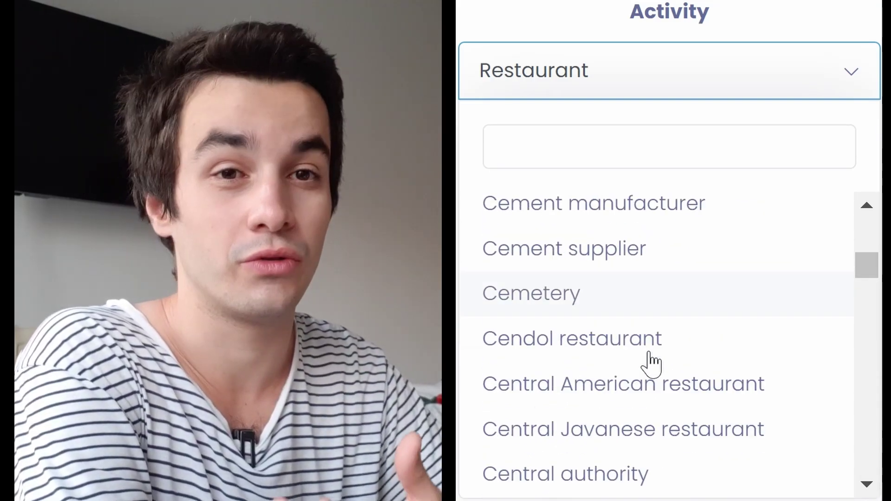
scroll(634, 361, "down", 20)
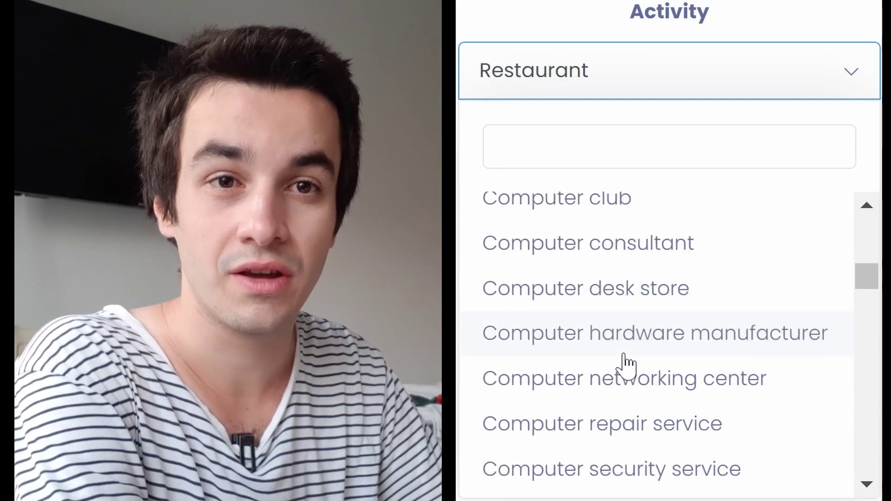
scroll(634, 351, "down", 10)
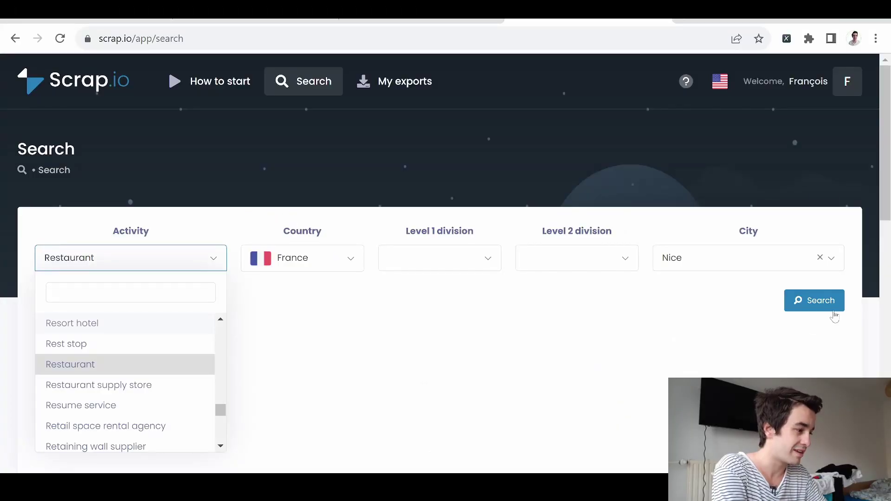
Step: Set the country to United States by searching 'unit'
left_click(299, 279)
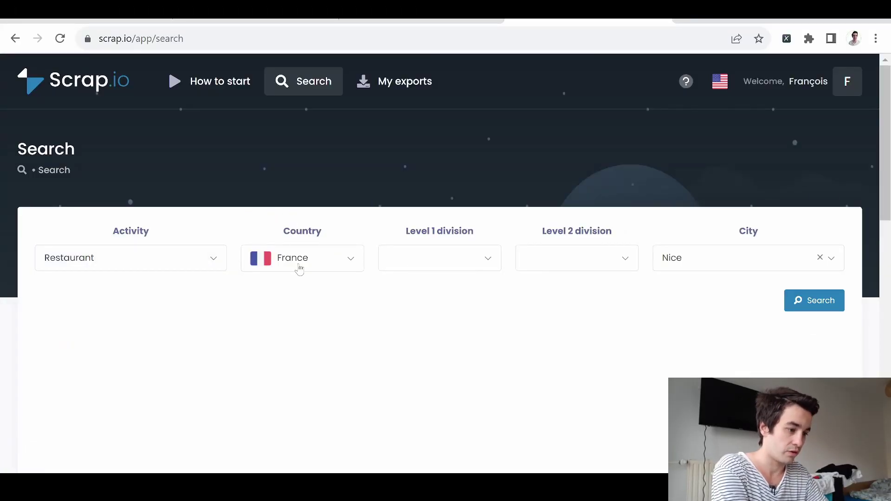
left_click(299, 263)
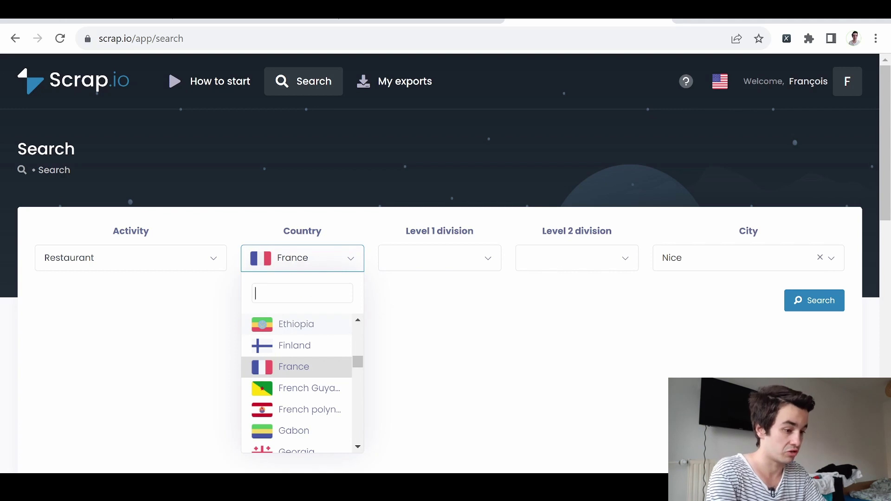
type("unit")
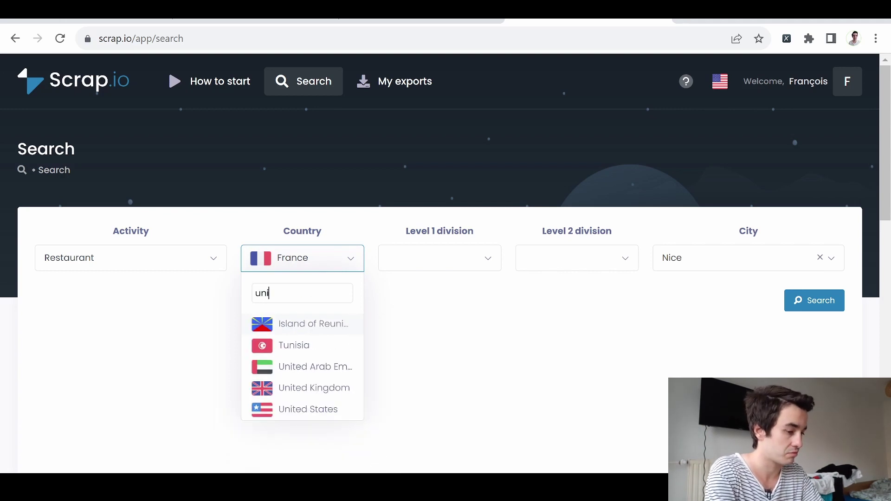
left_click(291, 370)
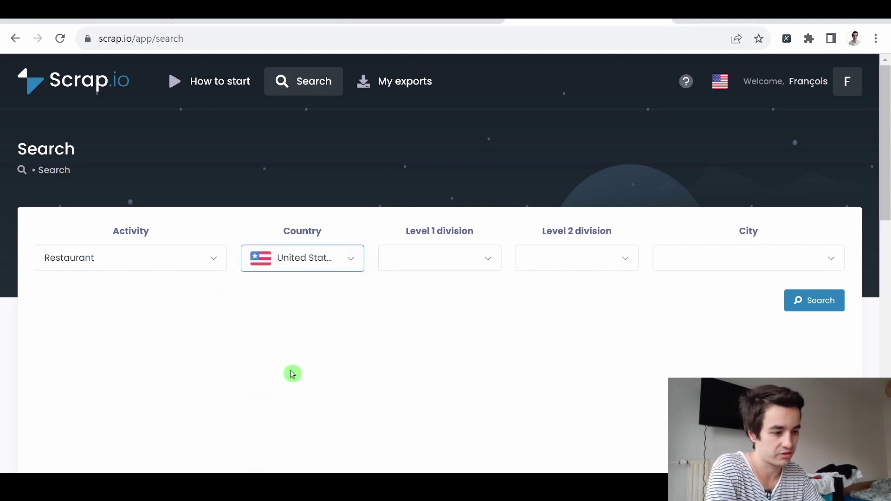
left_click(437, 268)
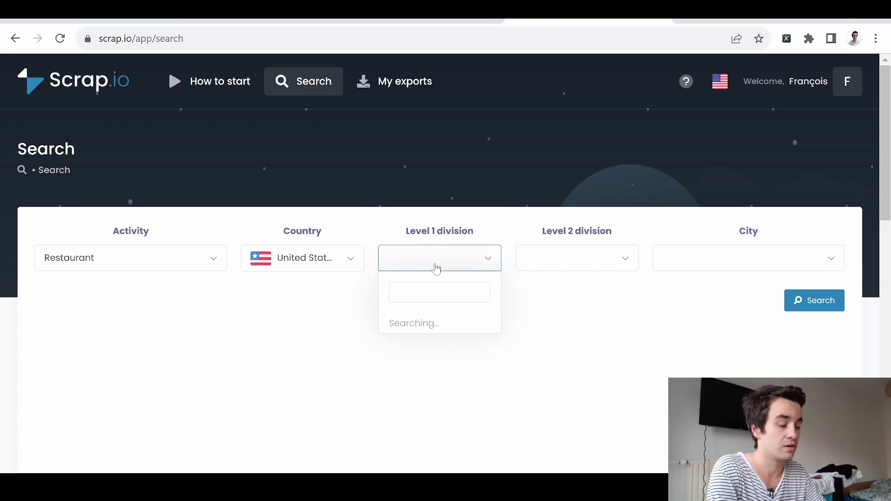
scroll(427, 378, "down", 3)
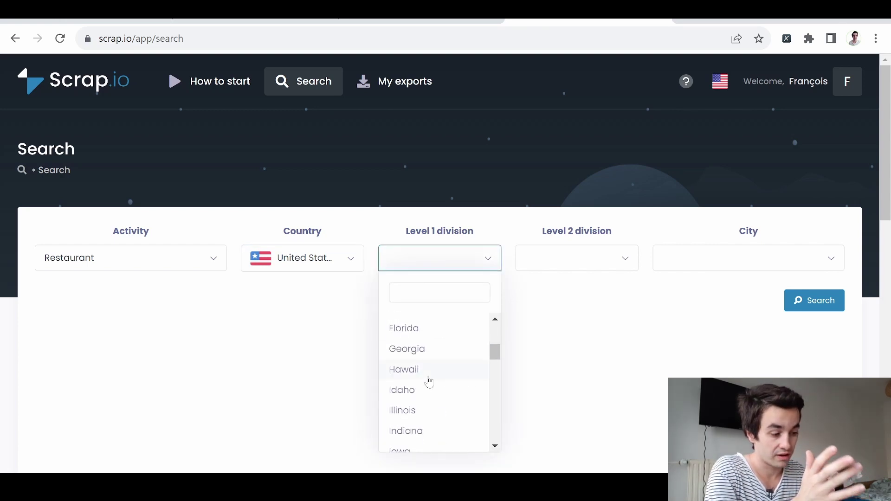
scroll(429, 380, "down", 2)
left_click(565, 261)
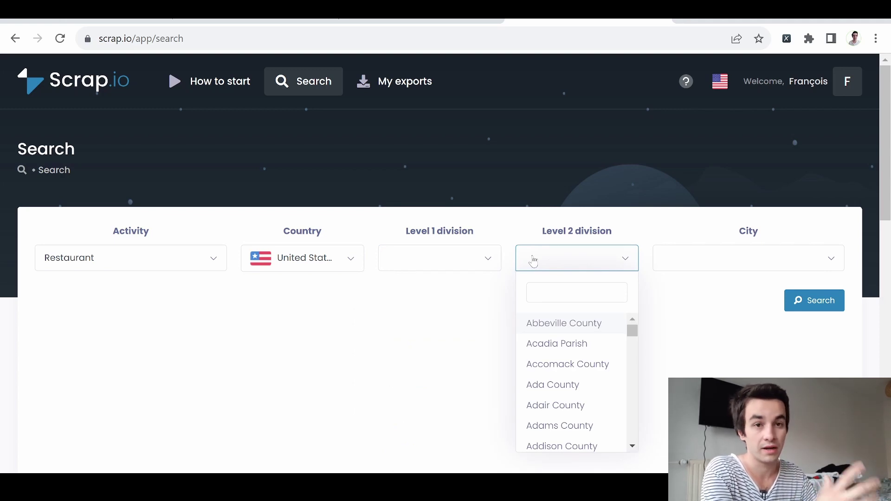
Step: Pick New York as the city and run the Restaurant search, returning about 6,581 results
left_click(743, 269)
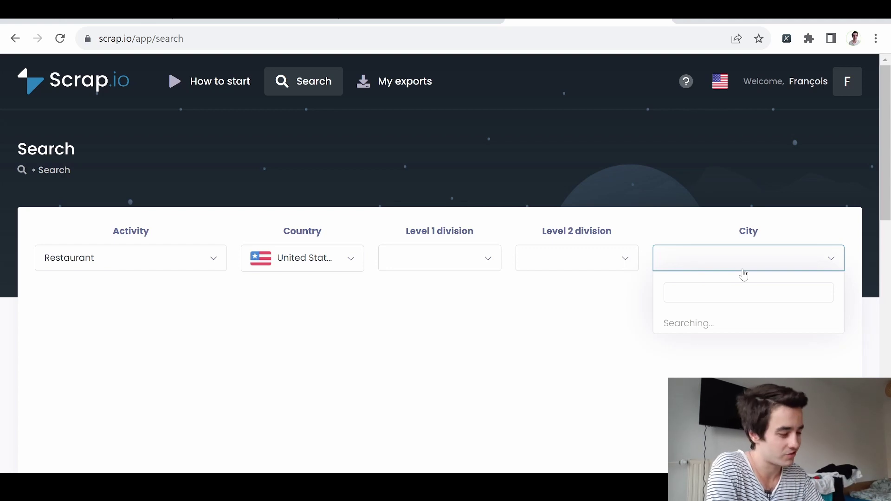
type("ne")
type("wt")
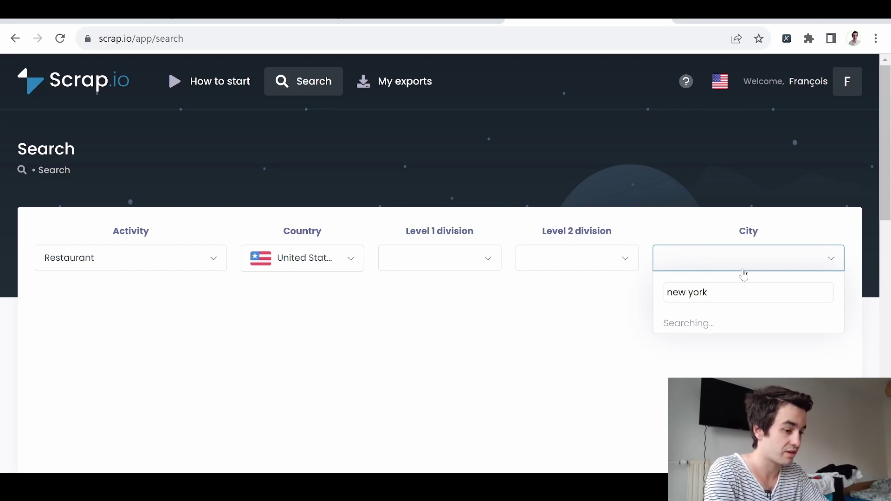
left_click(683, 321)
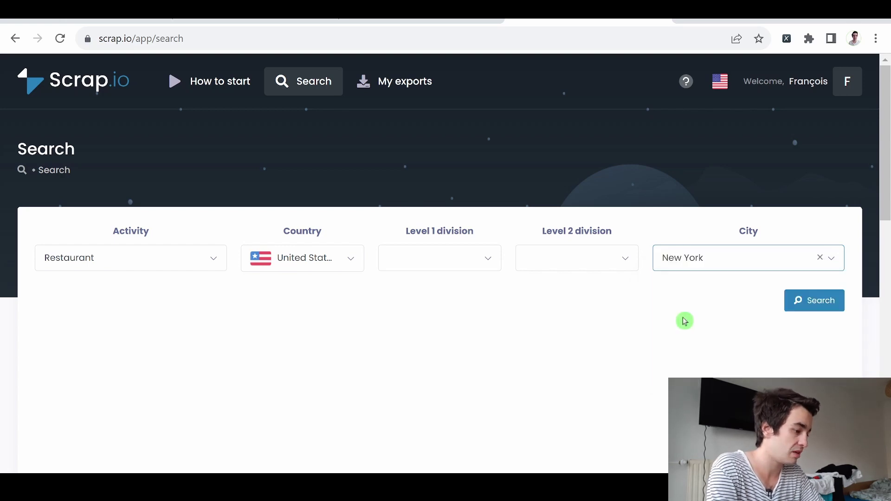
left_click(812, 306)
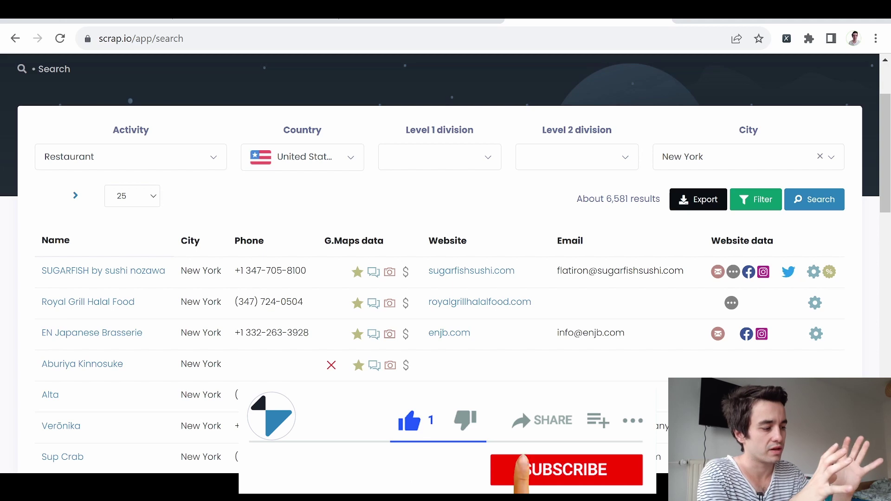
left_click(759, 204)
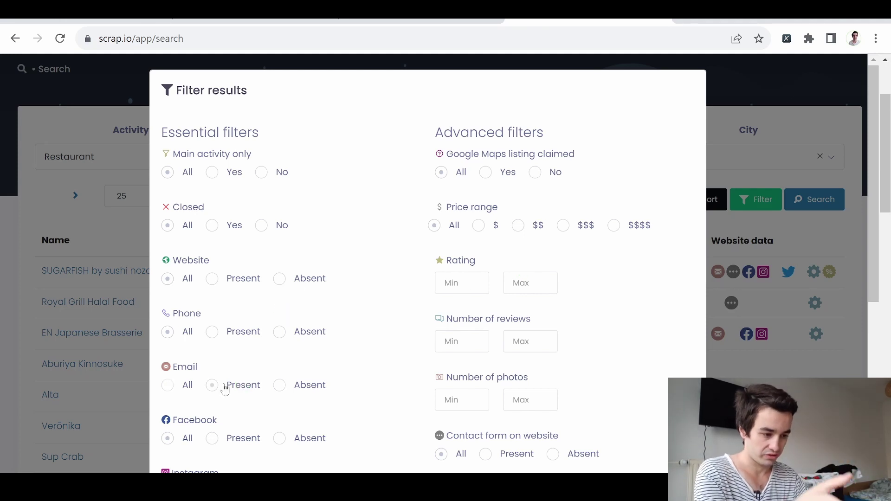
Step: Apply the Email present filter, leaving about 1,804 New York restaurant listings
scroll(225, 389, "down", 1)
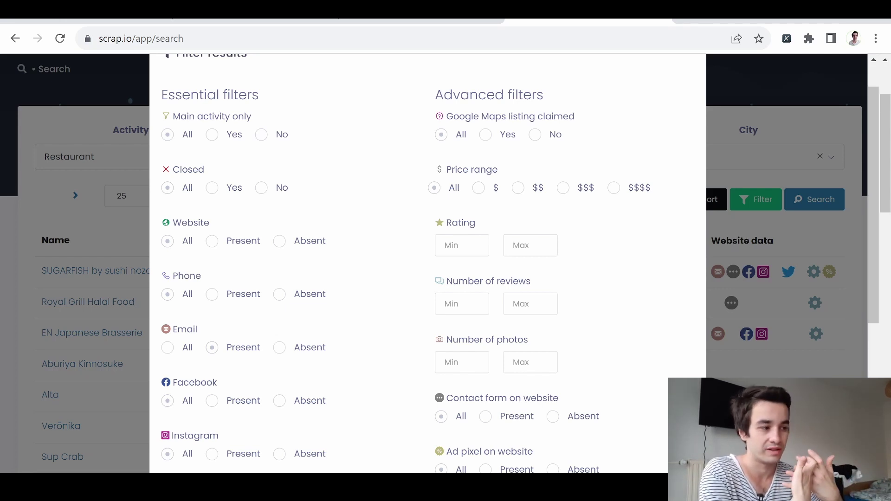
scroll(659, 398, "down", 6)
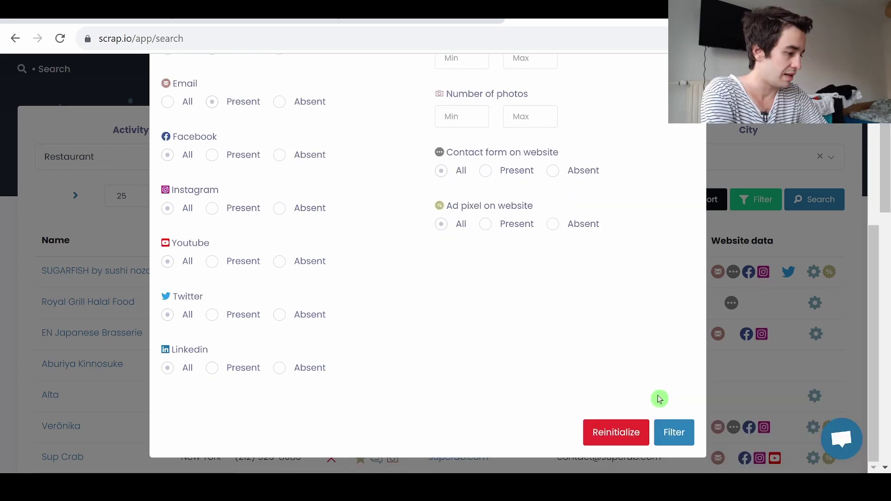
left_click(674, 432)
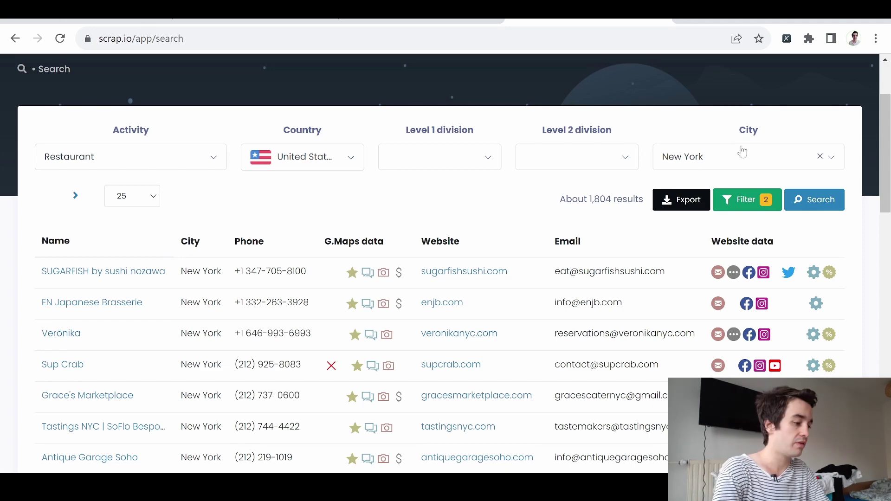
left_click(669, 203)
Step: Export the filtered results with the exported lines limit set to 7
left_click(408, 184)
left_click(464, 179)
type("3")
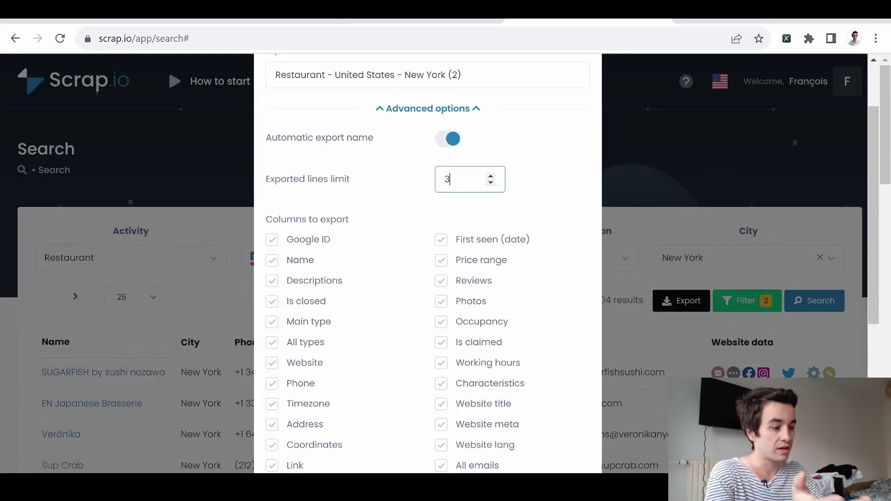
key("BackSpace")
type("7")
scroll(470, 177, "up", 1)
left_click(470, 177)
left_click(470, 176)
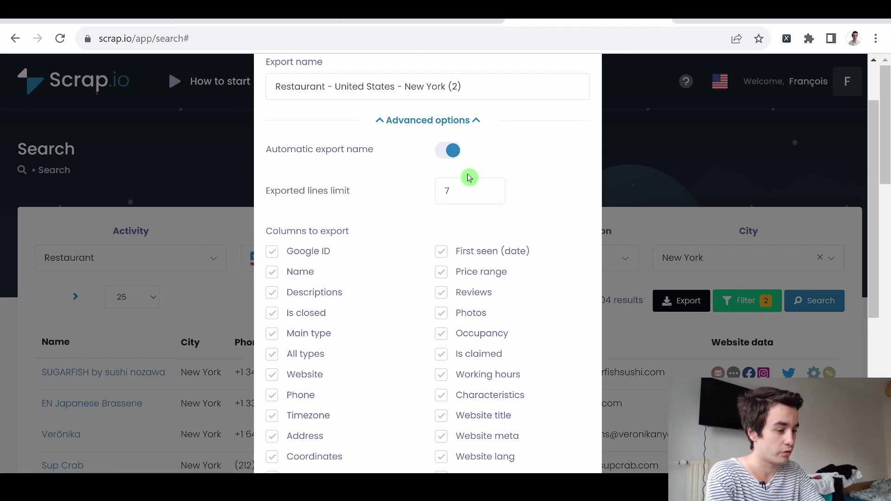
left_click(450, 191)
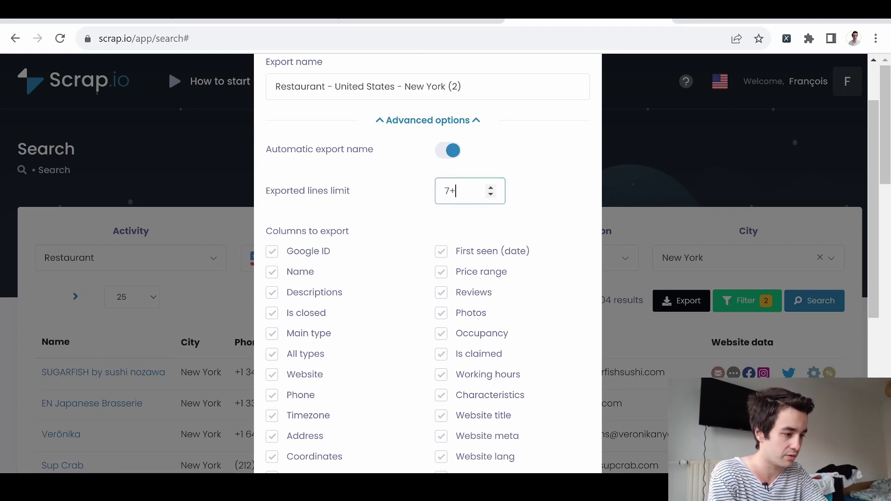
scroll(510, 325, "down", 6)
left_click(563, 434)
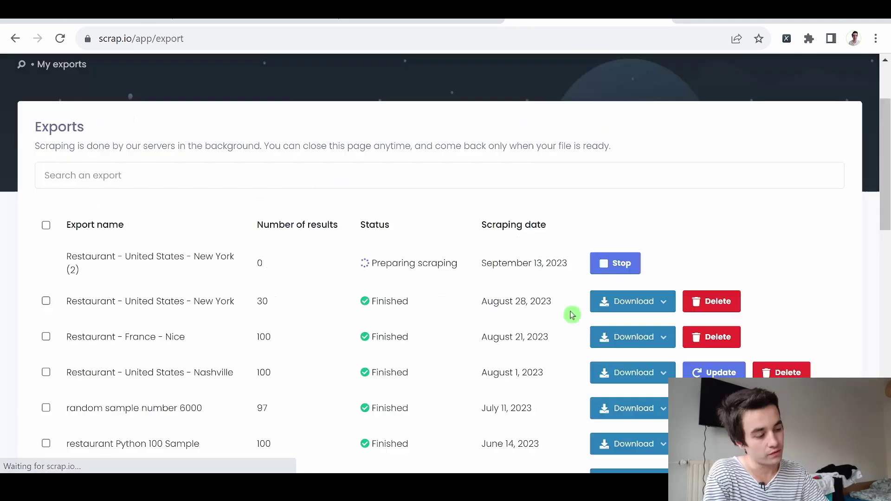
Step: Check the earlier New York export's download formats, then show Gmail's Contacts panel
left_click(631, 307)
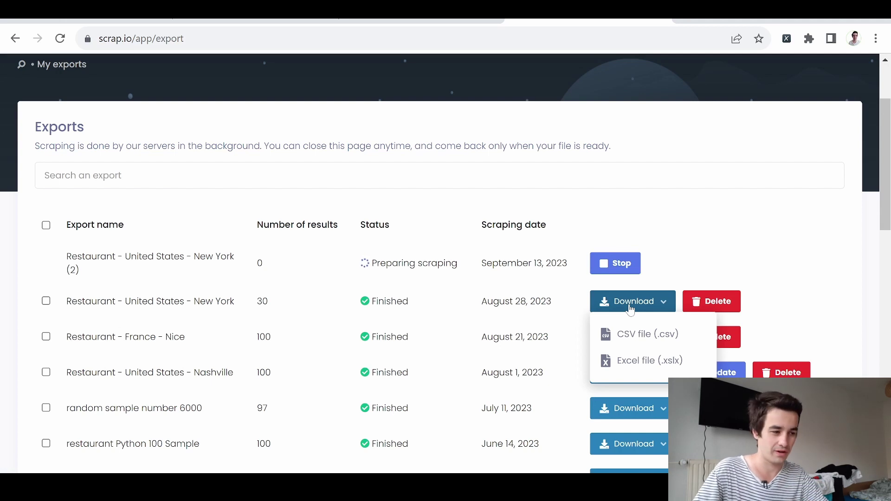
left_click(501, 284)
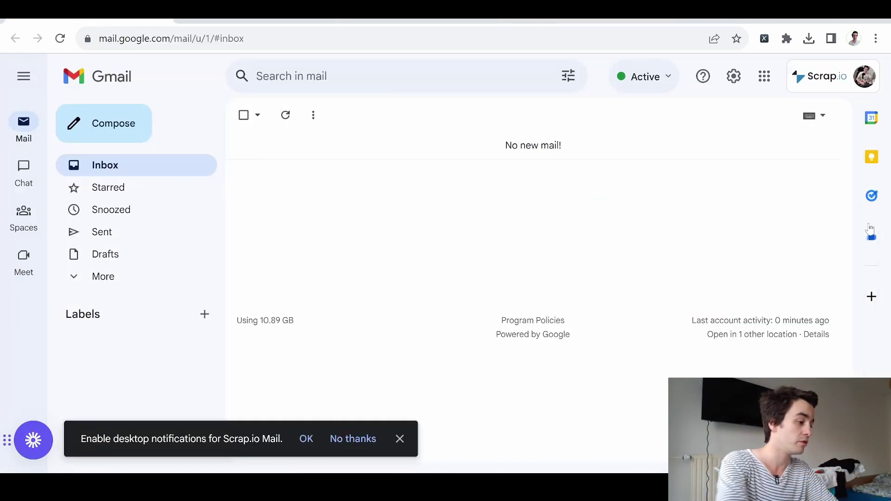
left_click(871, 236)
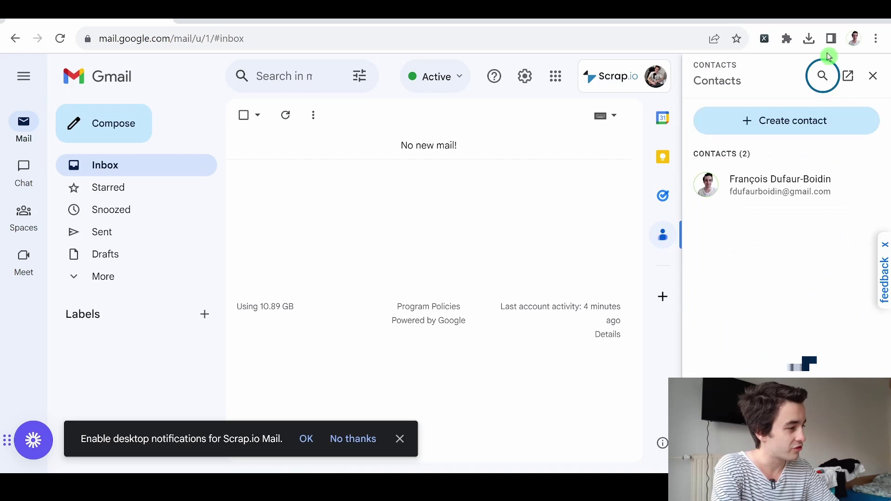
Step: In full-page Contacts, trash a contact and import the restaurant CSV file
left_click(849, 77)
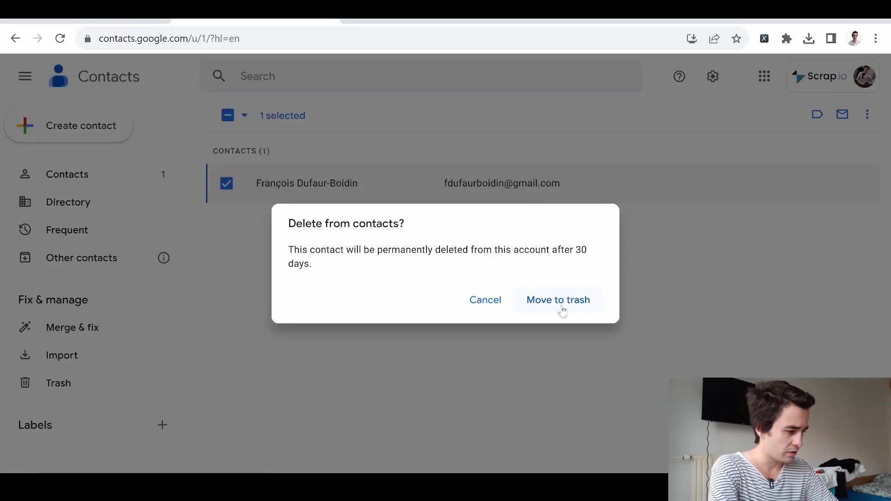
left_click(562, 303)
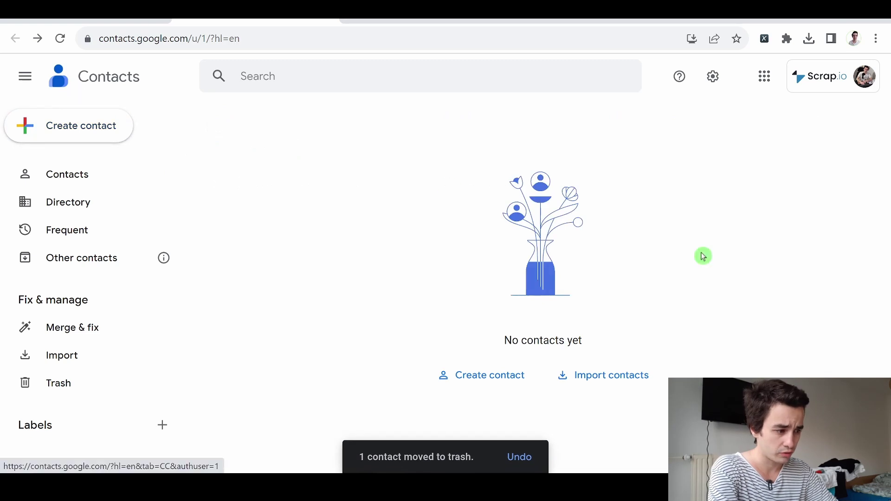
left_click(601, 379)
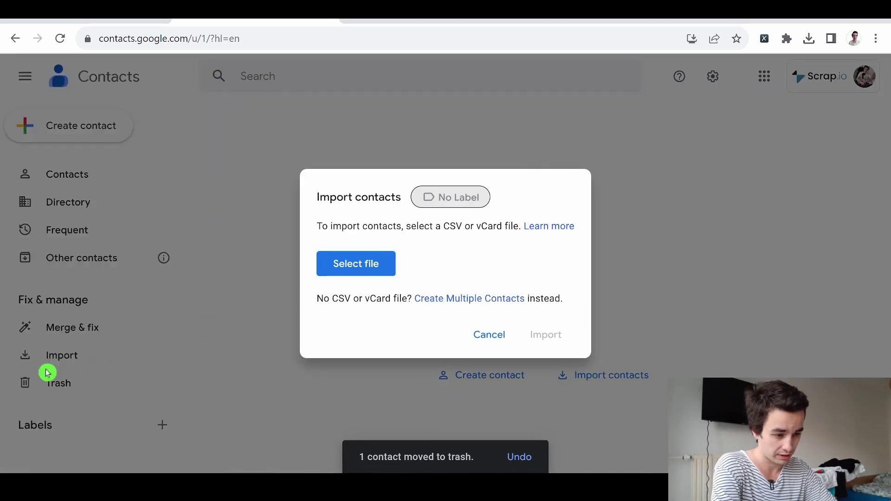
left_click(63, 361)
left_click(73, 359)
left_click(354, 265)
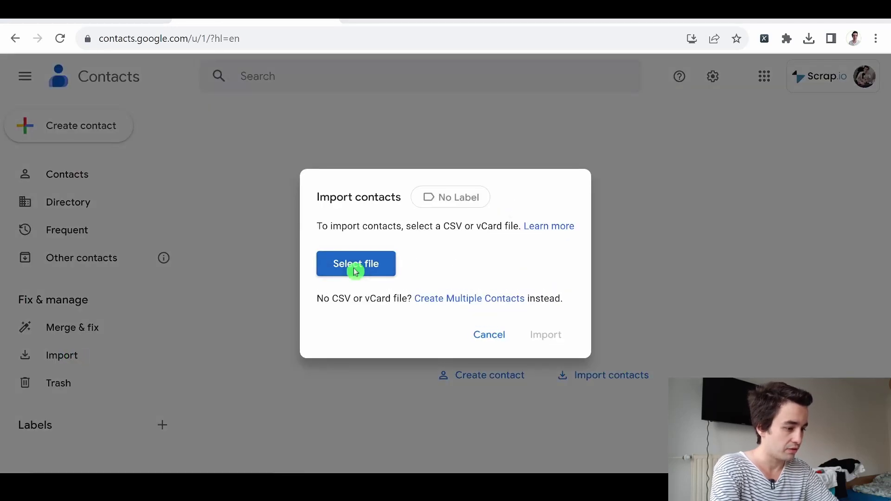
double_click(233, 116)
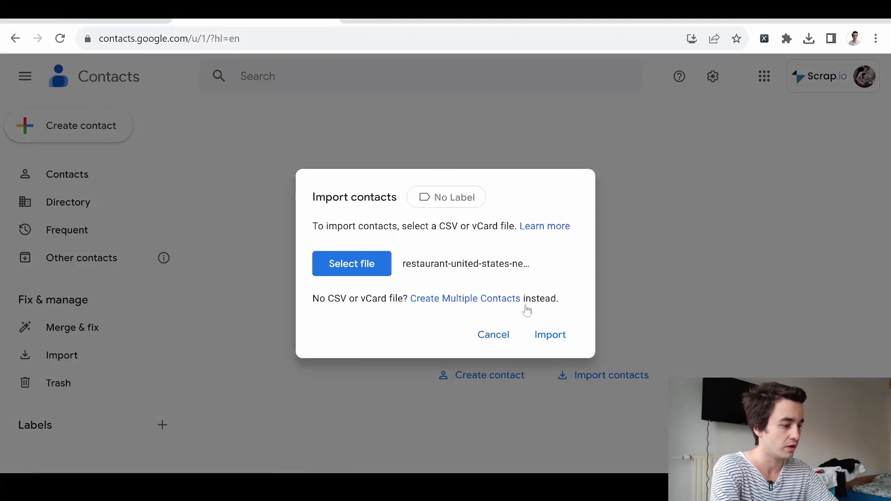
left_click(557, 334)
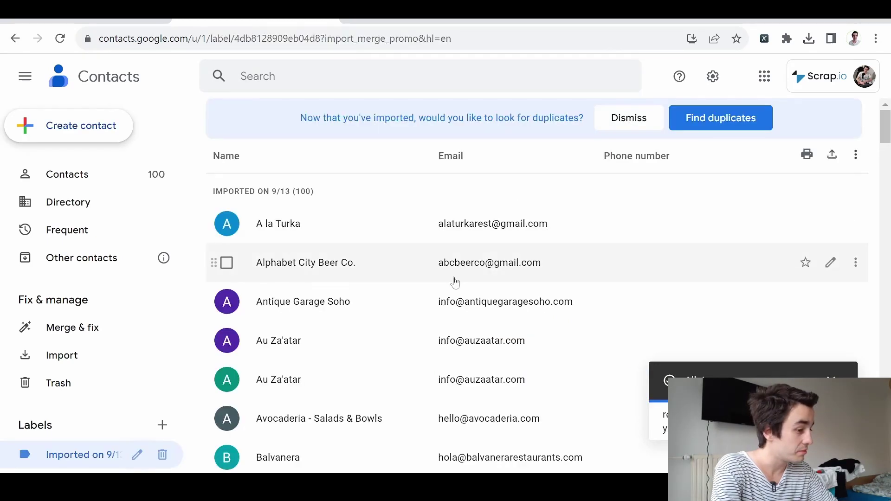
Step: Rename the imported contacts' label to restaurant_NY
scroll(455, 283, "down", 15)
scroll(455, 282, "down", 20)
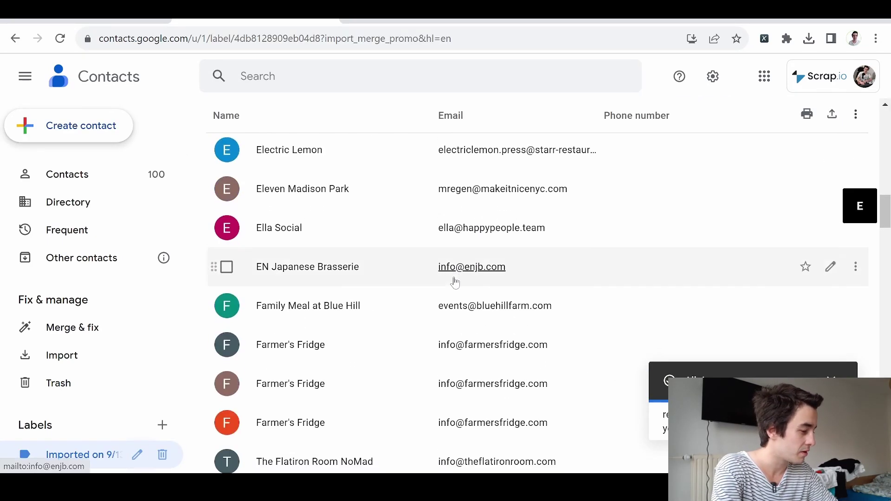
scroll(455, 281, "down", 20)
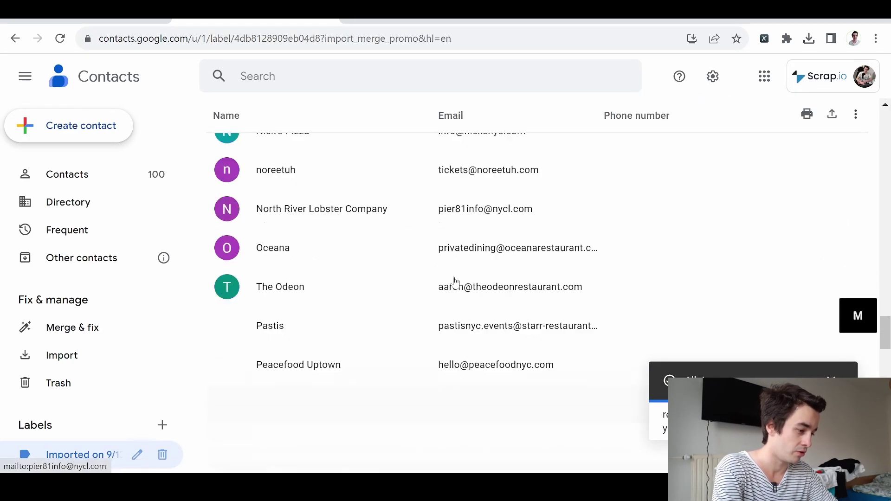
scroll(456, 281, "down", 3)
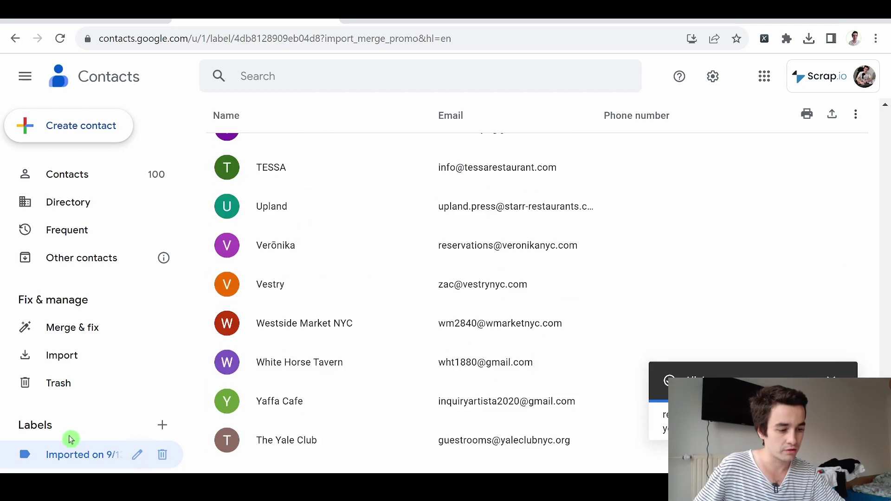
left_click(137, 455)
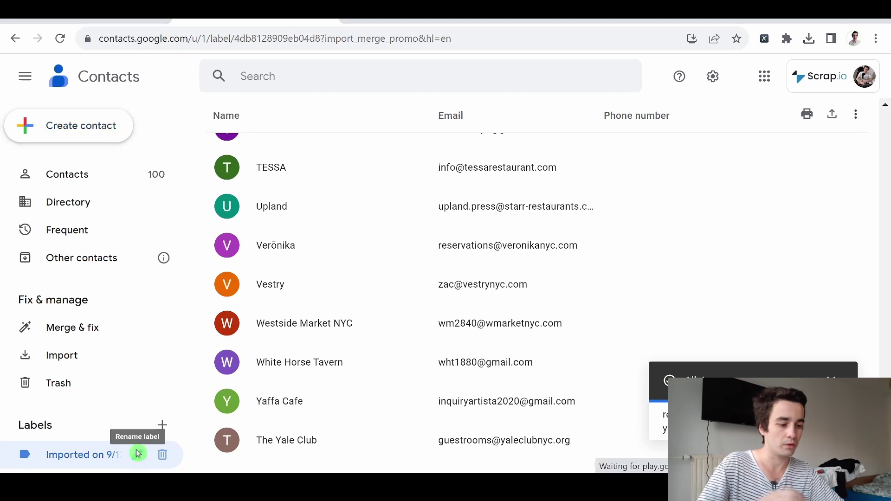
type("restaurant_NY")
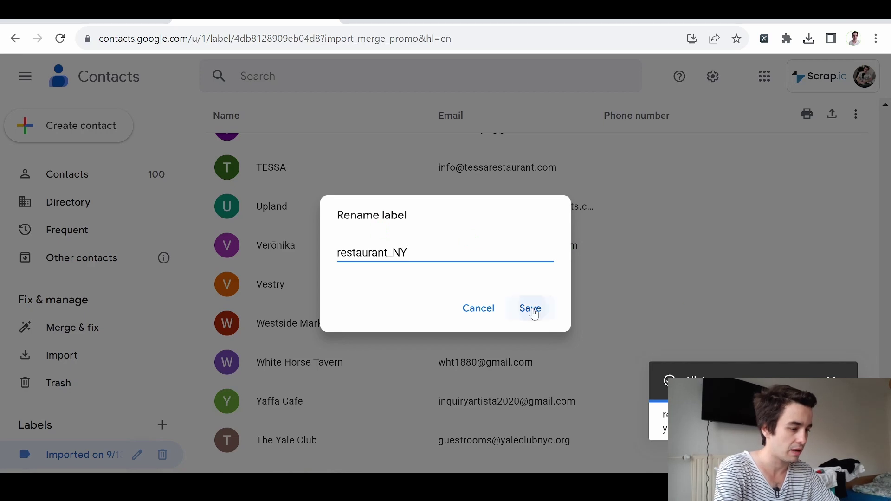
left_click(530, 309)
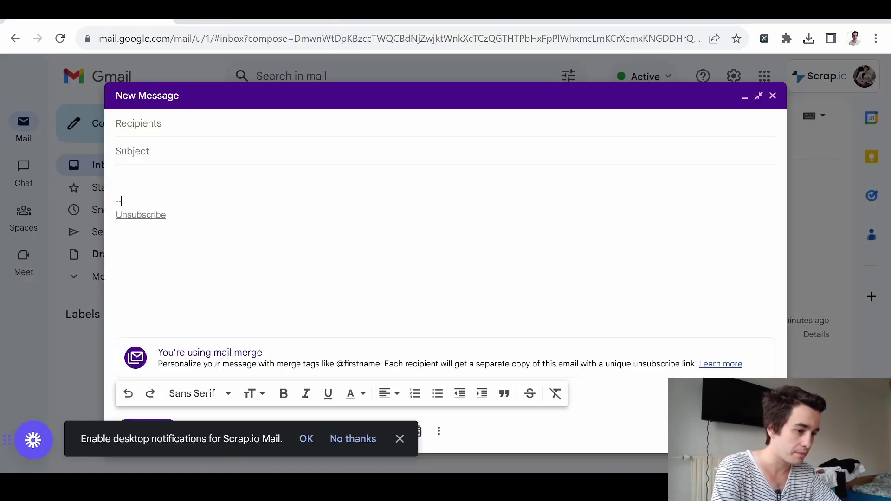
Step: Add the whole restaurant_NY contact group as recipients by typing 'restaurant_'
left_click(134, 123)
type("restaurant_")
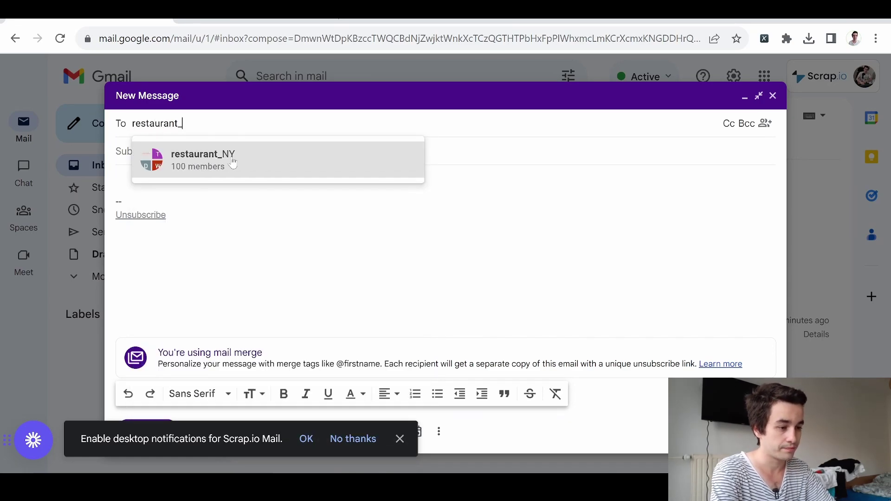
left_click(233, 163)
scroll(307, 181, "down", 12)
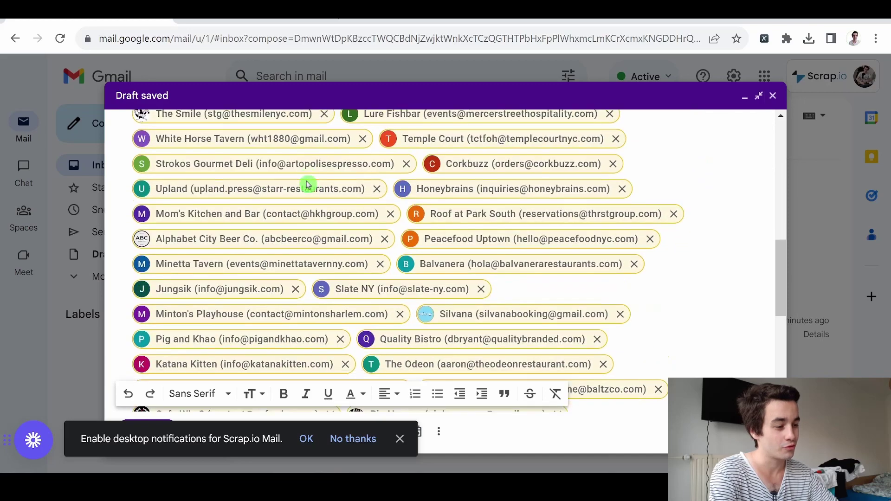
scroll(307, 184, "down", 10)
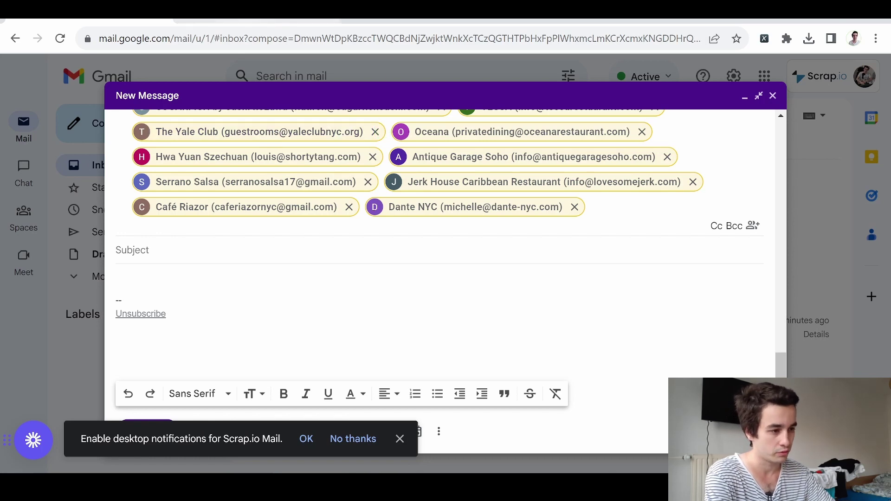
key("ctrl+Tab")
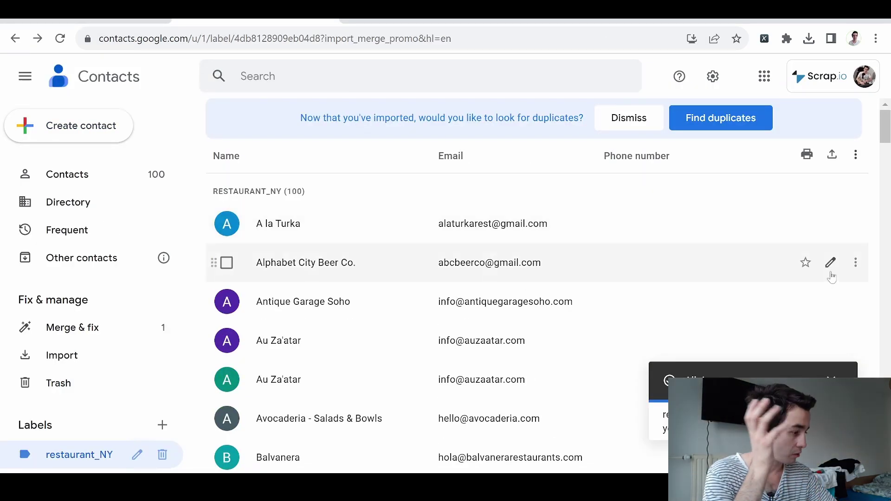
left_click(831, 264)
key("Tab")
key("Tab")
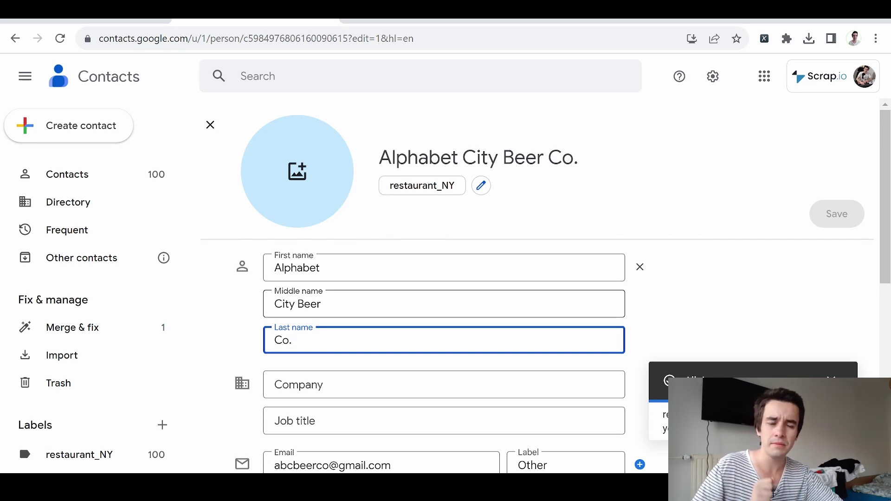
left_click(211, 125)
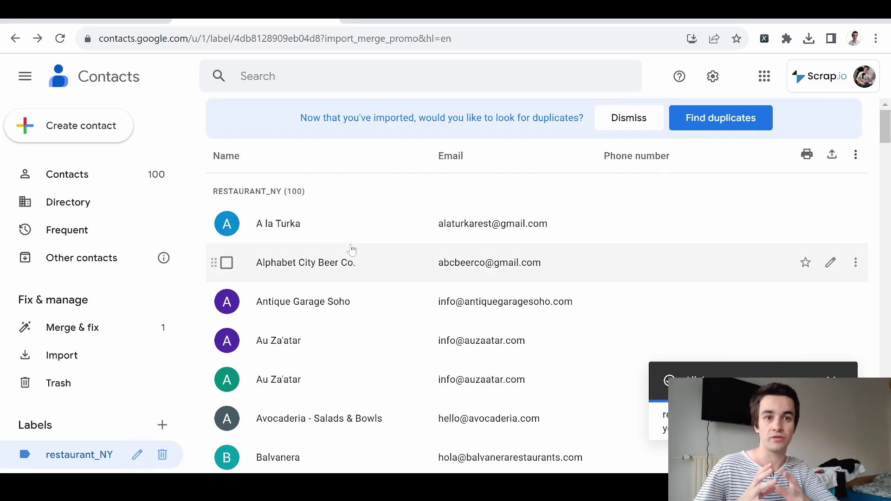
left_click(363, 134)
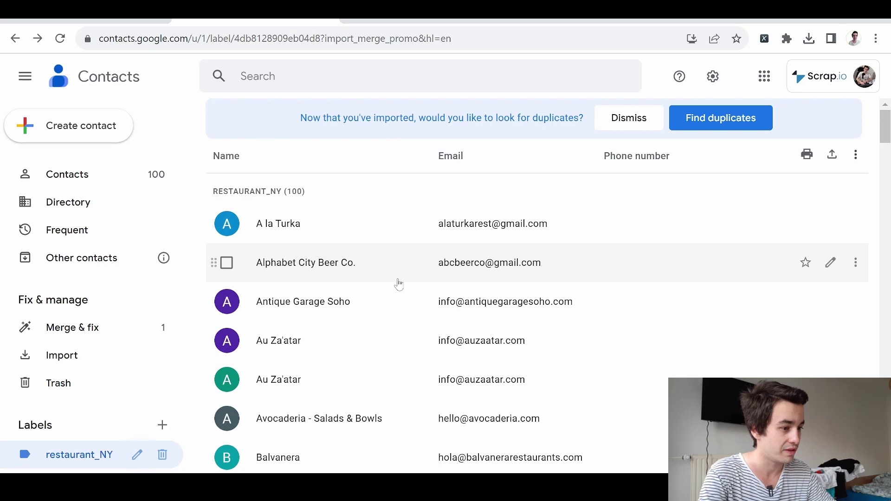
Step: In the Scrap.io export workbook, move to the Email column header
key("ctrl+Tab")
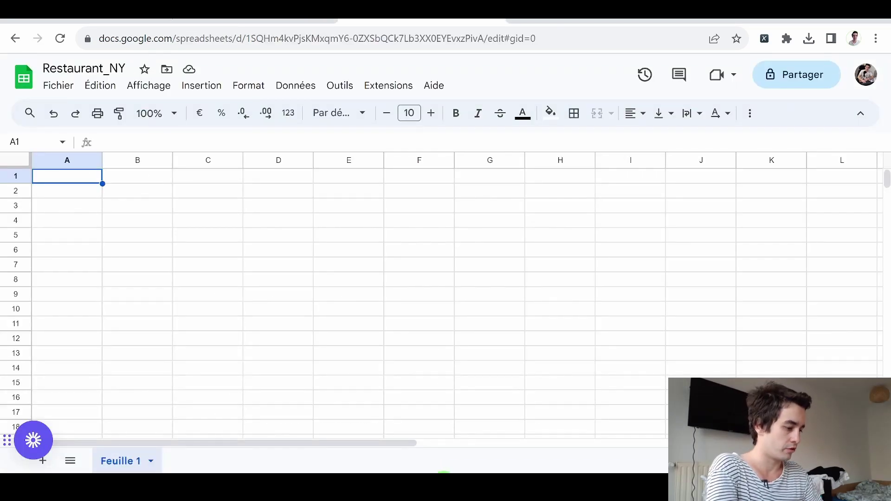
key("alt+Tab")
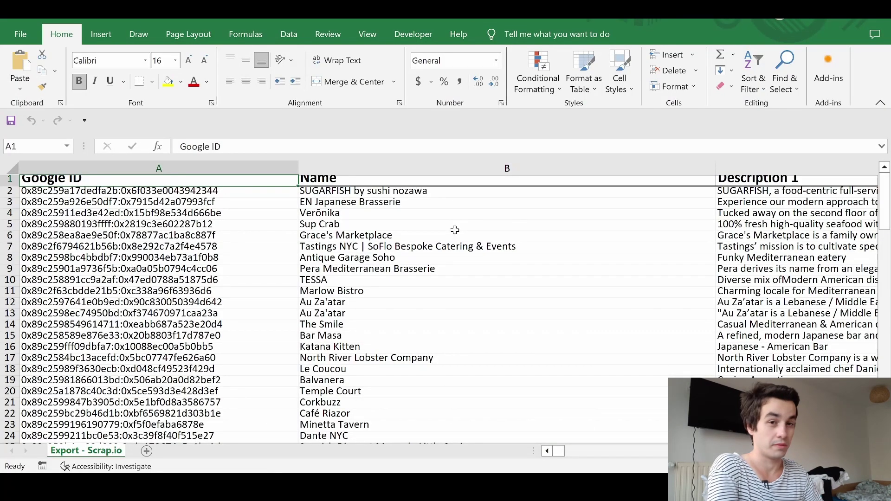
key("Right")
key("Right")
key("Right")
key("Right")
key("Right")
key("Right")
key("Right")
key("Right")
key("Right")
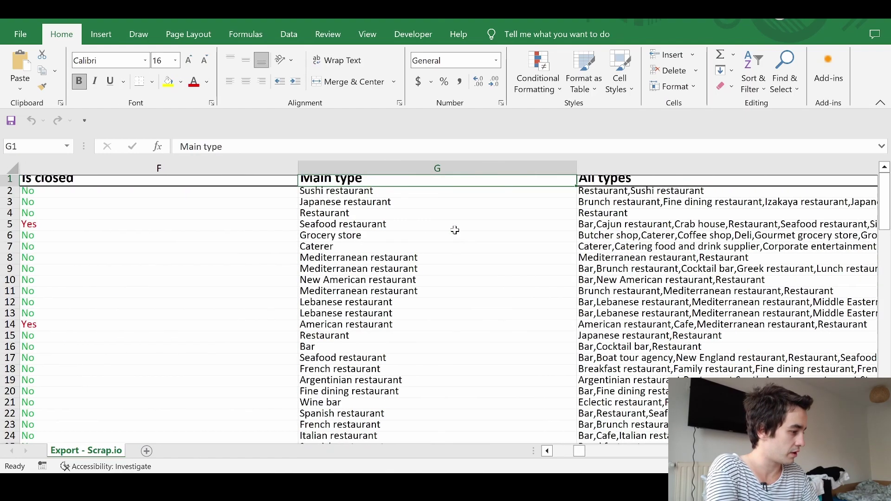
key("Right")
key("Right")
key("Right")
key("Right")
key("Right")
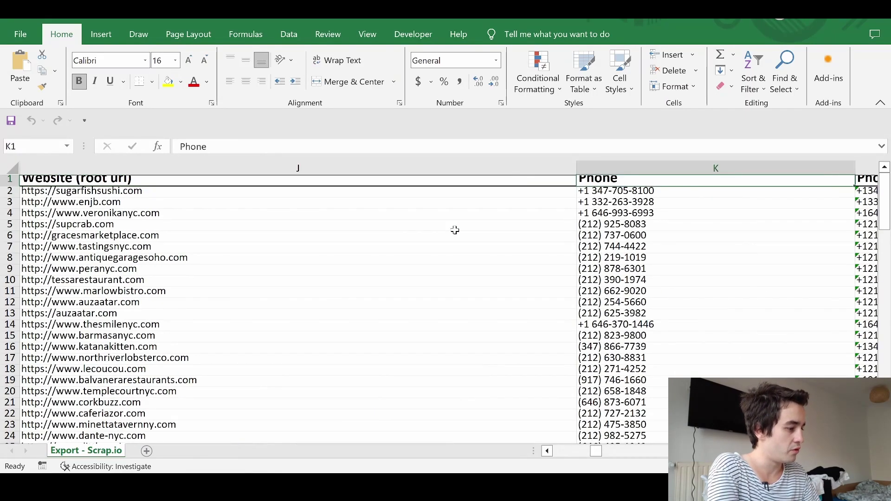
key("Right")
key("Right")
key("Right")
key("Right")
key("Right")
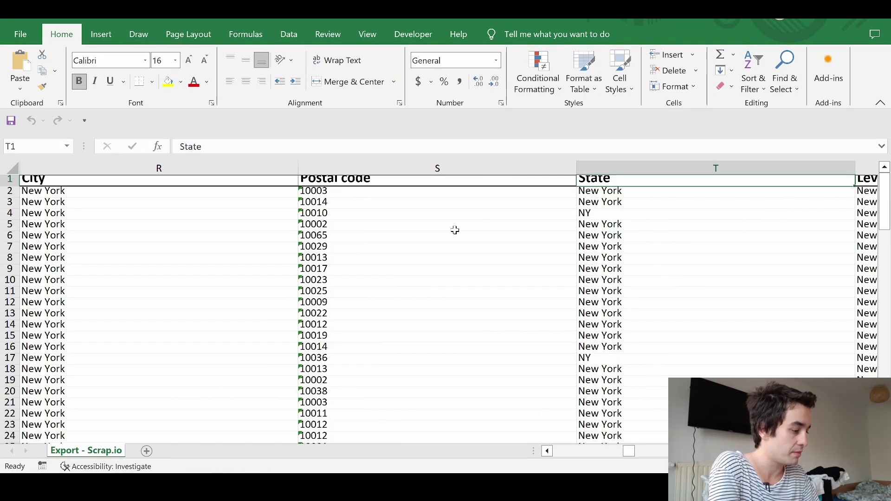
key("Right")
key("Right")
key("Right")
key("Right")
key("Right")
key("Right")
key("Right")
key("Right")
key("Right")
key("Right")
key("Right")
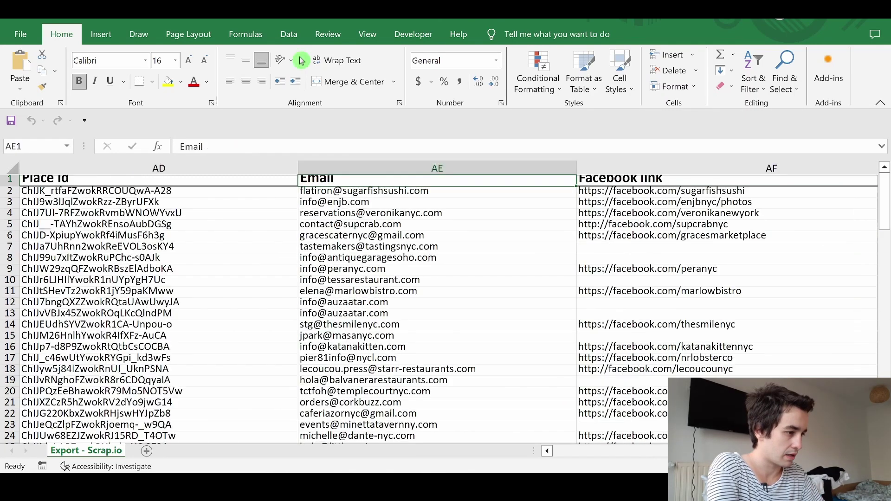
Step: Remove duplicates checking only the Email column, dropping 6 and leaving 94 rows
left_click(290, 40)
left_click(565, 70)
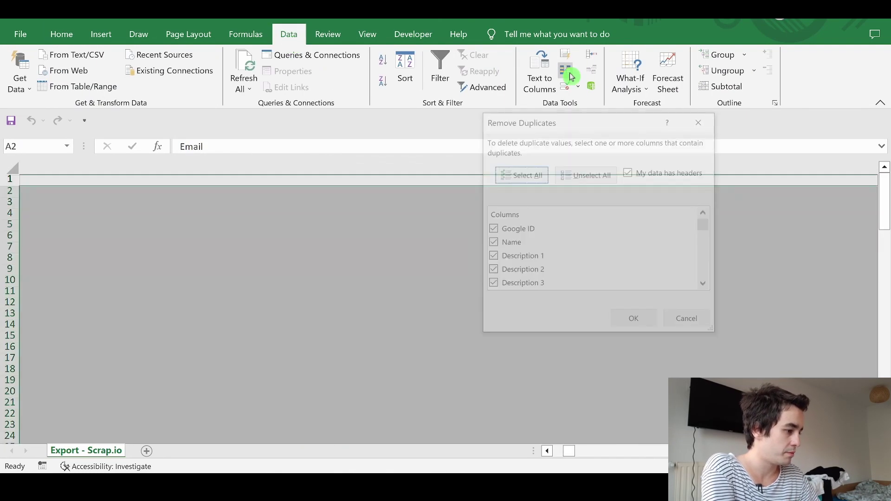
left_click(586, 174)
scroll(501, 283, "down", 8)
left_click(500, 292)
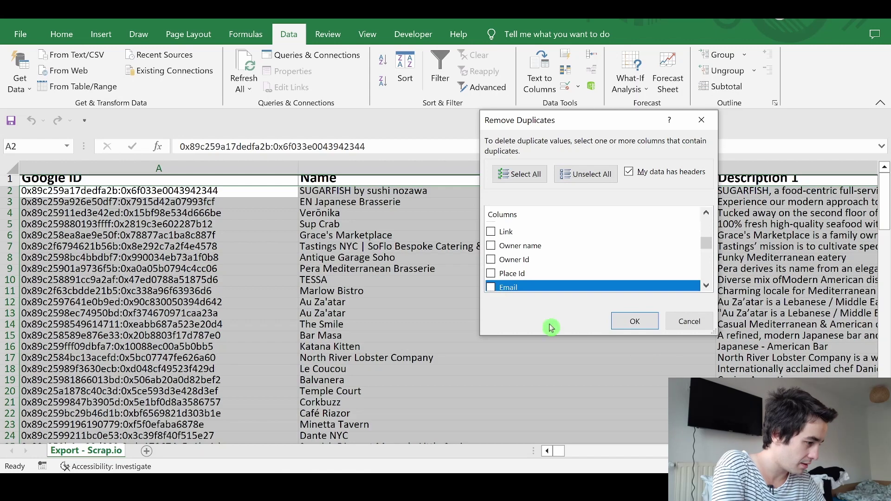
key("Return")
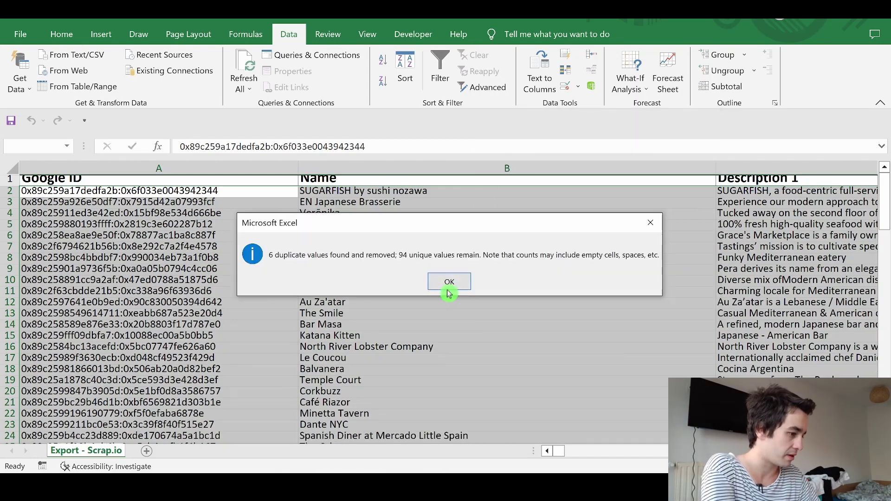
left_click(447, 282)
Step: Copy the Email column and select cell B1 in the Restaurant_NY Google Sheet
key("ctrl+c")
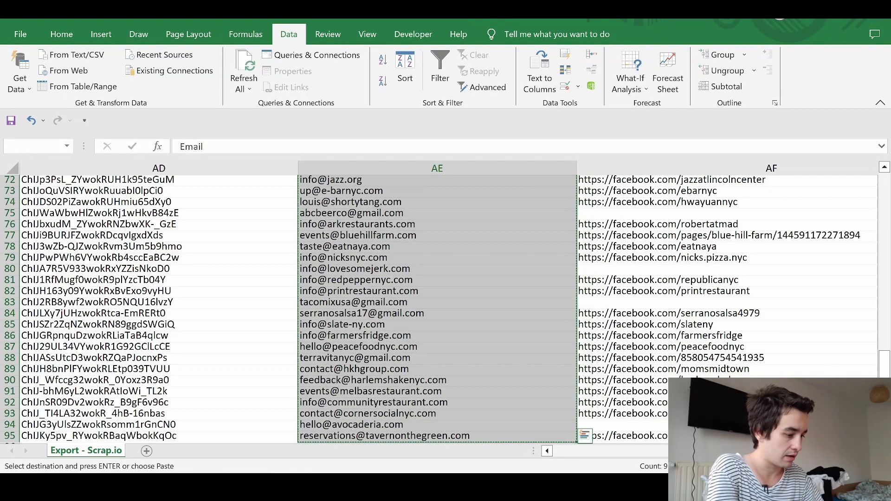
key("alt+Tab")
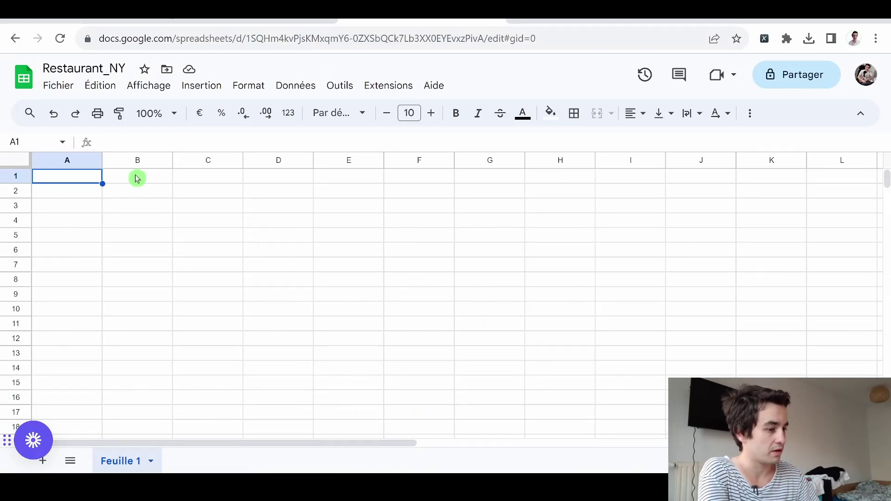
left_click(138, 178)
left_click(565, 457)
left_click_drag(652, 455, 473, 443)
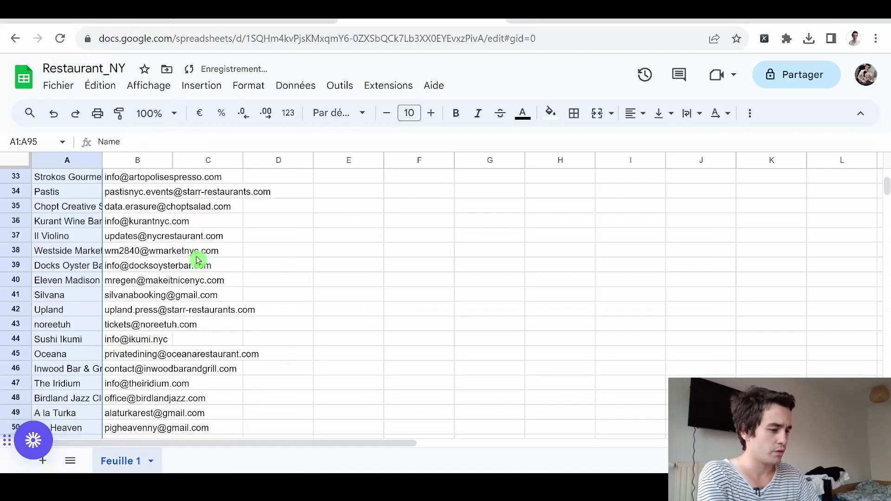
Step: Paste the emails into the sheet and set general access to 'Tous les utilisateurs qui ont le lien'
scroll(199, 259, "down", 20)
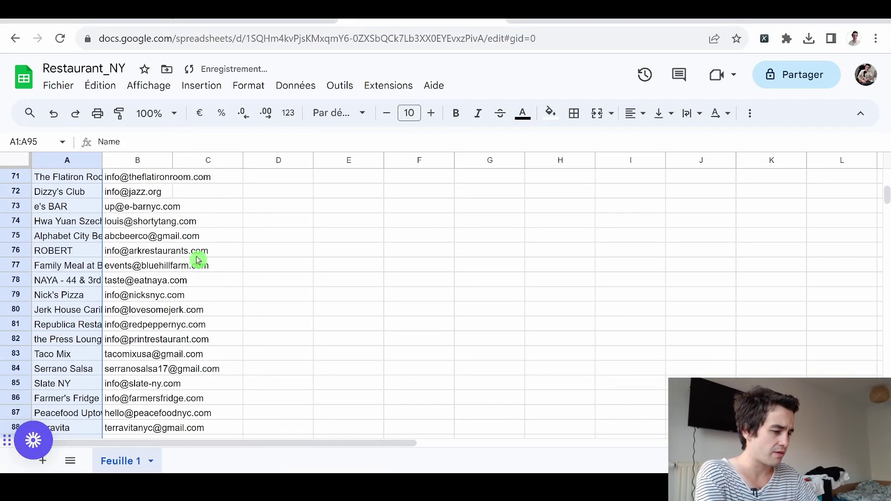
key("ctrl+v")
left_click(196, 210)
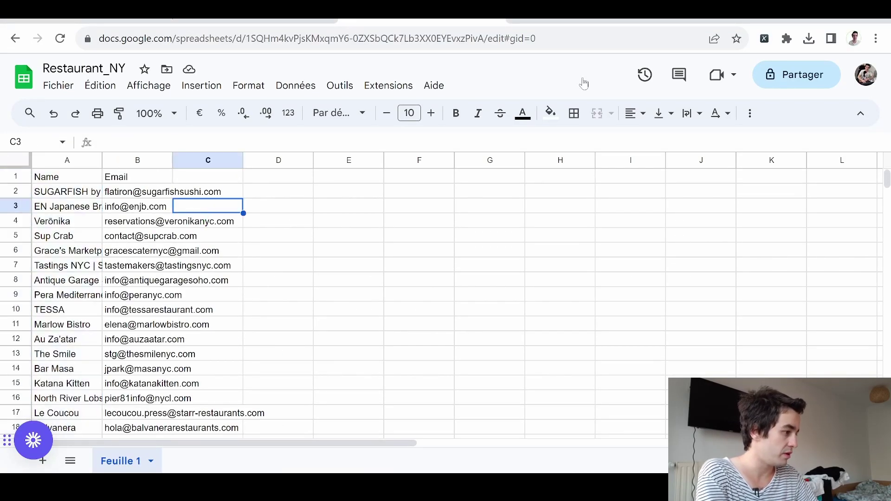
left_click(804, 75)
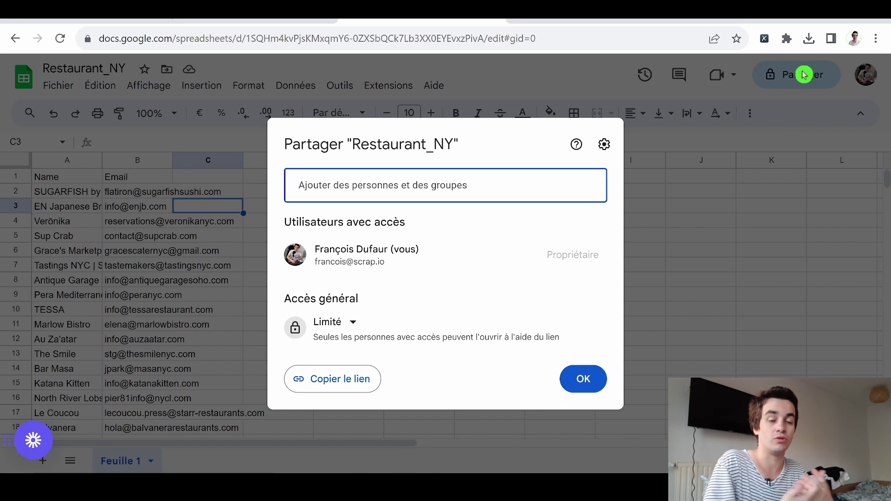
left_click(343, 322)
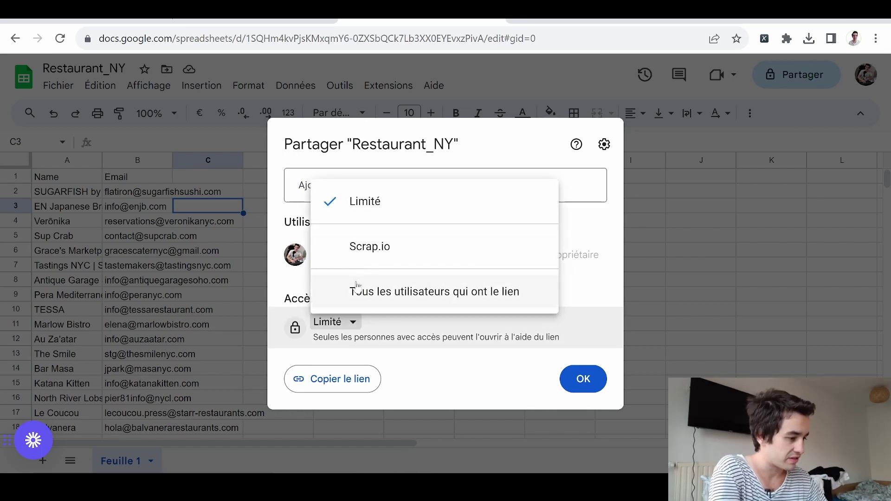
left_click(397, 297)
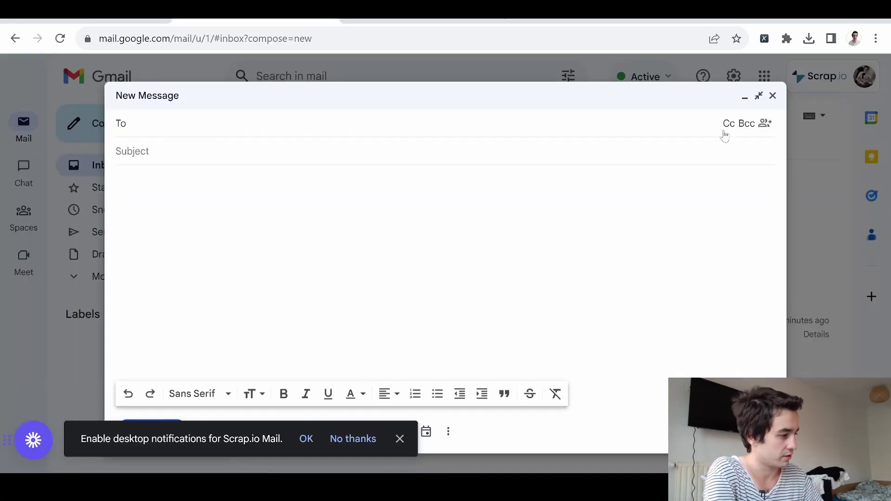
left_click(766, 124)
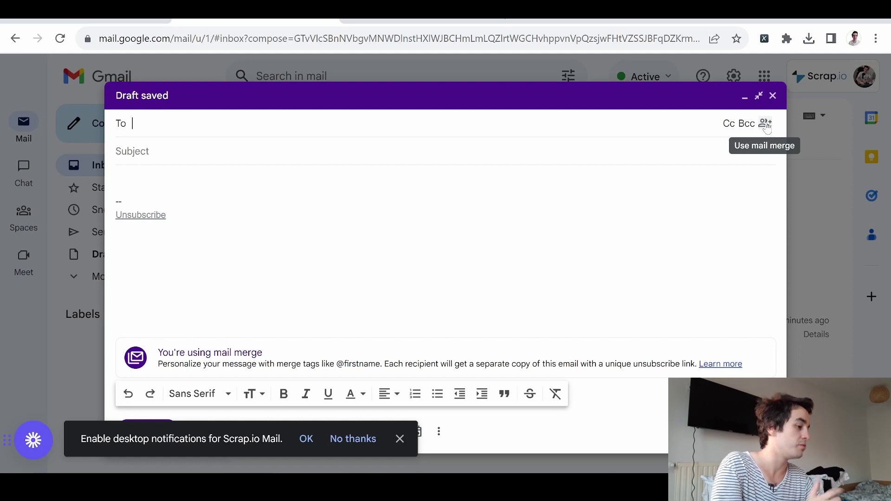
left_click(766, 124)
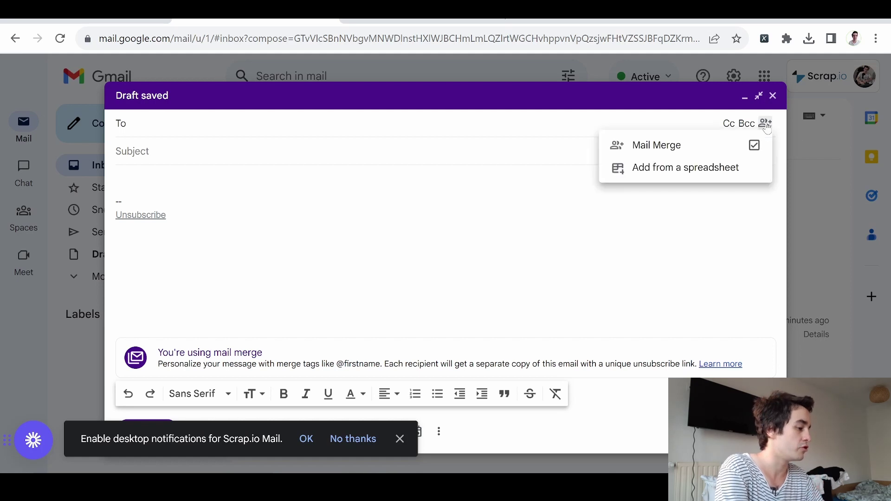
left_click(692, 168)
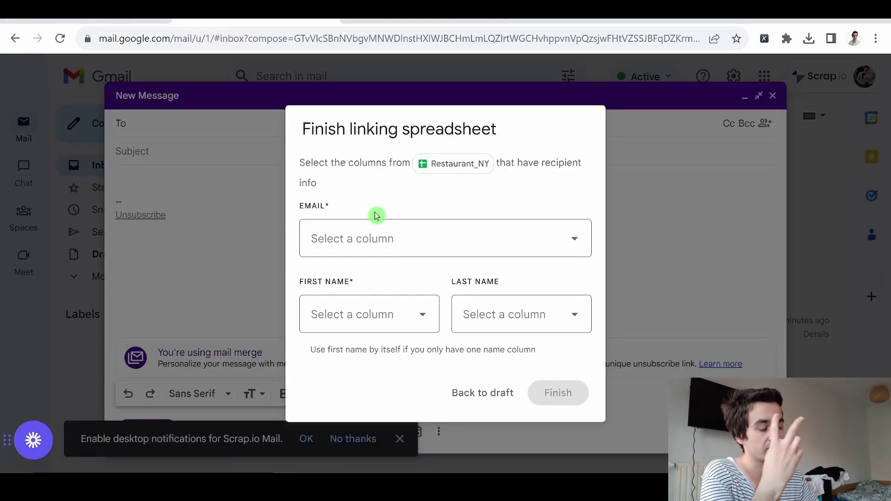
left_click(355, 230)
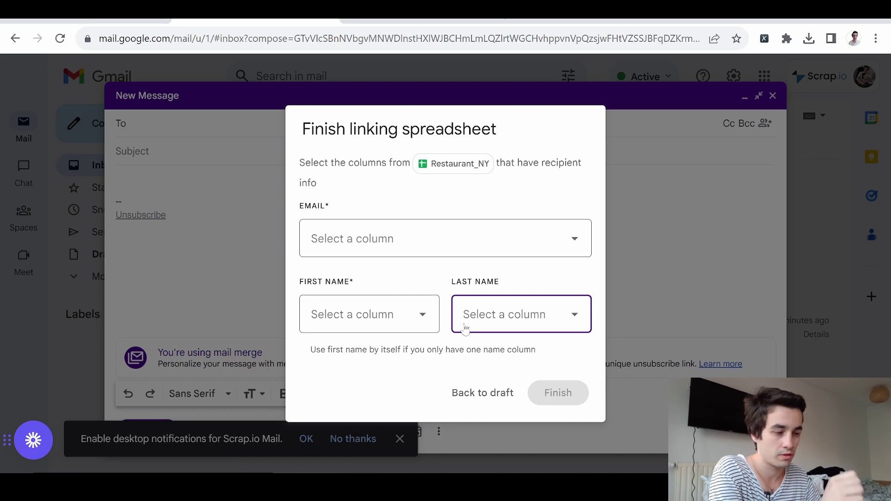
left_click(394, 239)
left_click(365, 311)
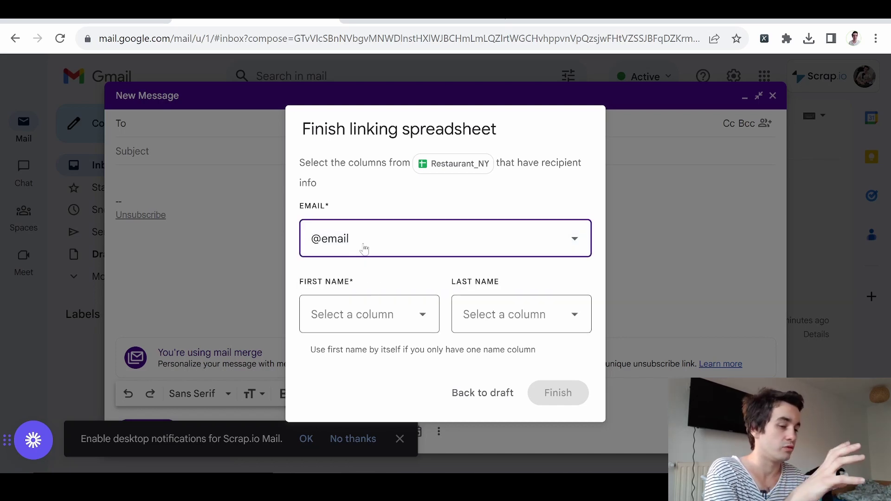
left_click(339, 315)
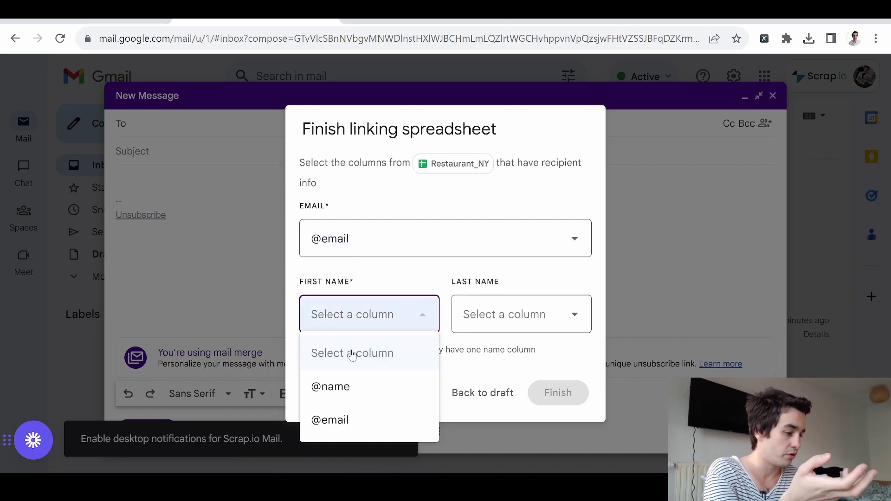
left_click(348, 401)
left_click(544, 422)
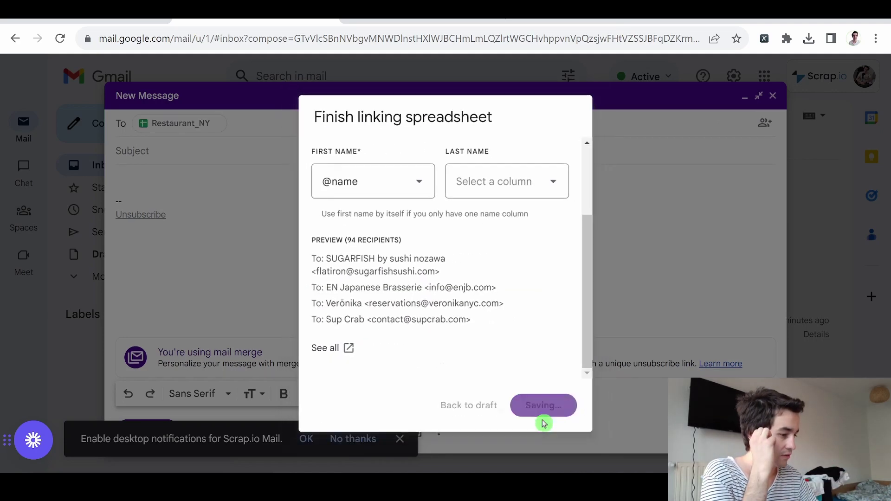
type("@")
left_click(207, 247)
key("Return")
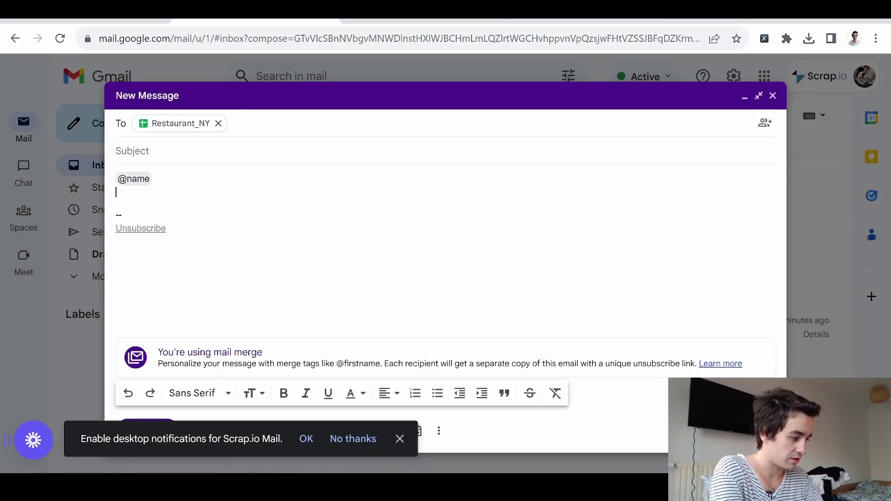
type("@")
left_click(205, 276)
left_click(133, 179)
left_click(155, 199)
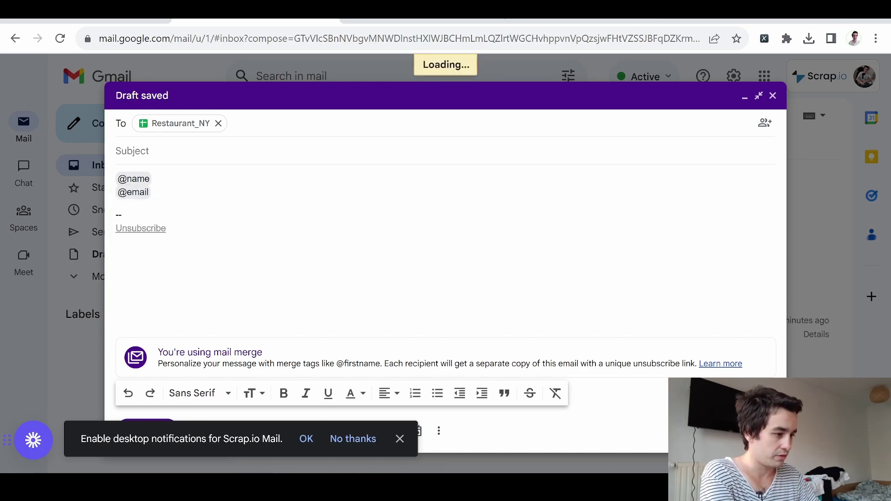
scroll(526, 279, "down", 7)
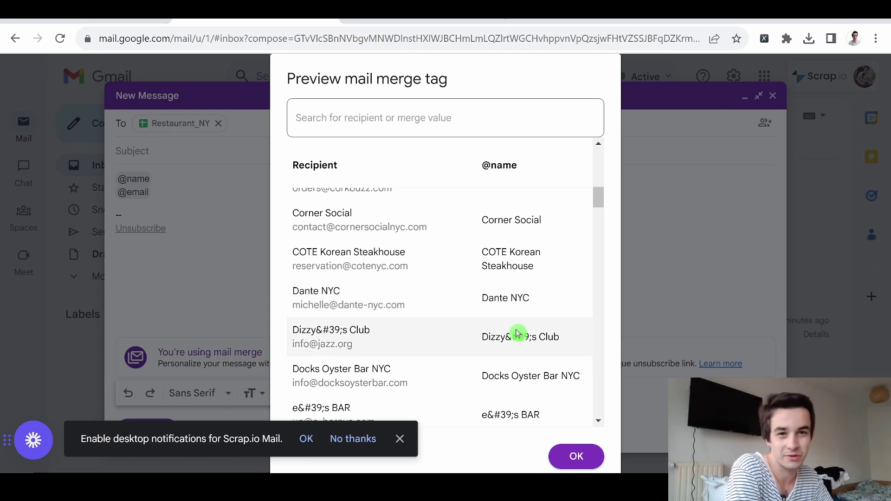
scroll(511, 325, "down", 20)
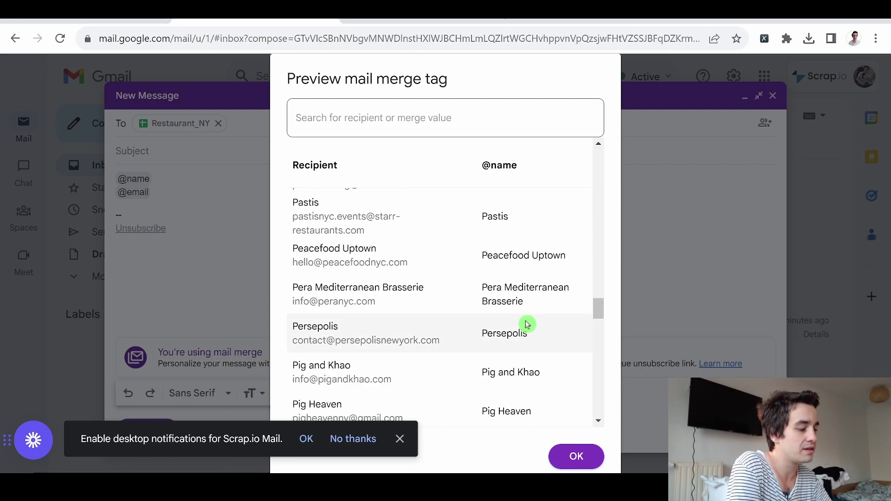
scroll(527, 324, "down", 10)
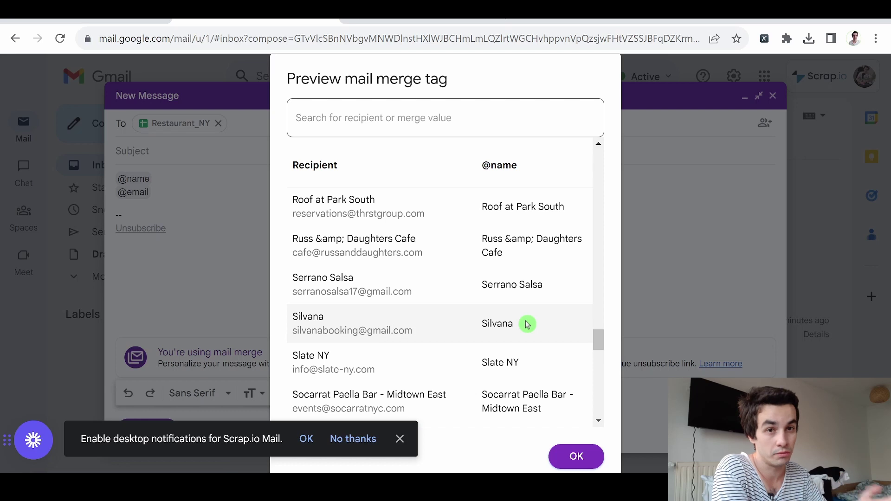
scroll(528, 324, "down", 5)
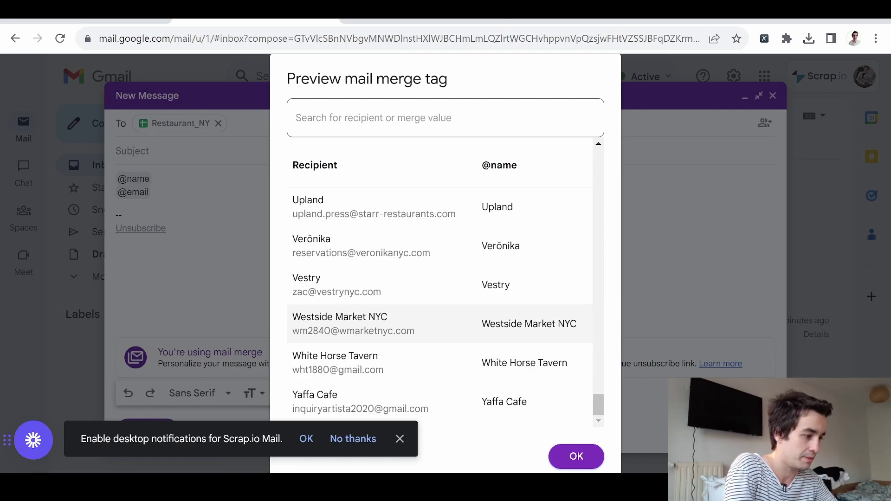
scroll(483, 251, "up", 15)
scroll(483, 250, "right", 5)
scroll(483, 251, "down", 10)
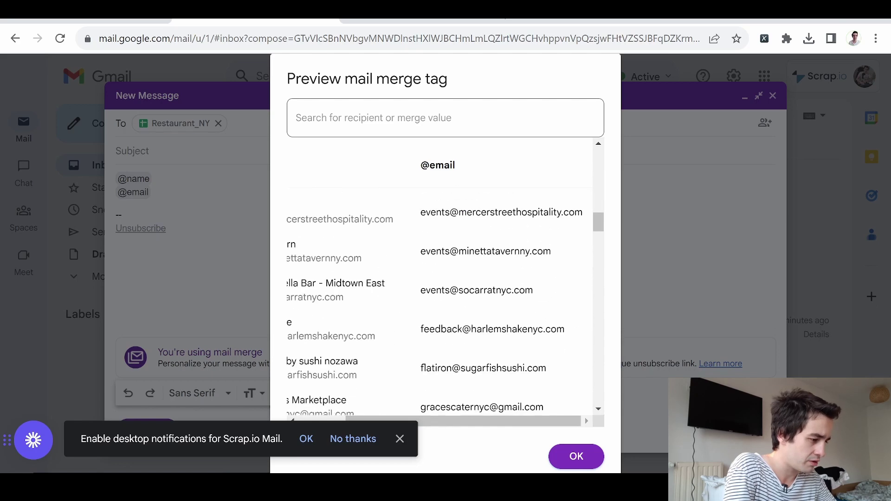
scroll(483, 251, "down", 15)
scroll(483, 251, "left", 5)
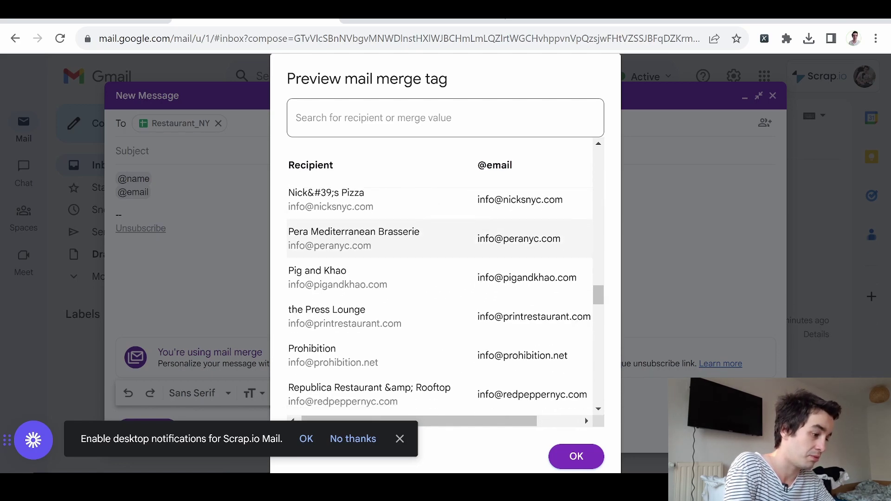
scroll(484, 241, "right", 2)
scroll(484, 241, "down", 6)
left_click(575, 457)
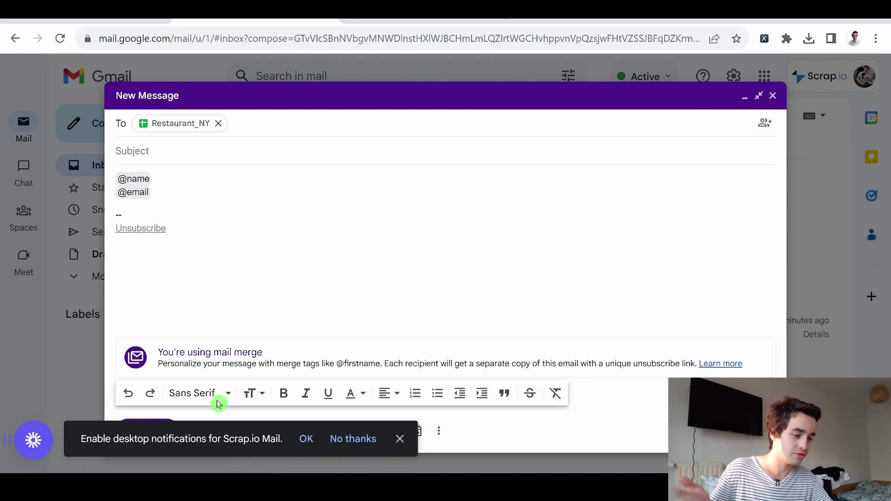
Step: Dismiss the notifications prompt and replace the body with the Newsletter layout
left_click(401, 439)
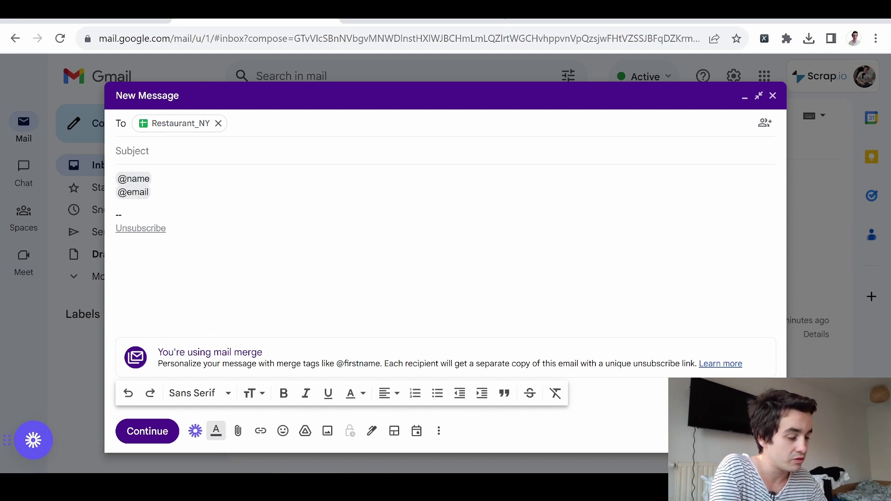
left_click(395, 432)
scroll(336, 263, "down", 5)
left_click(248, 311)
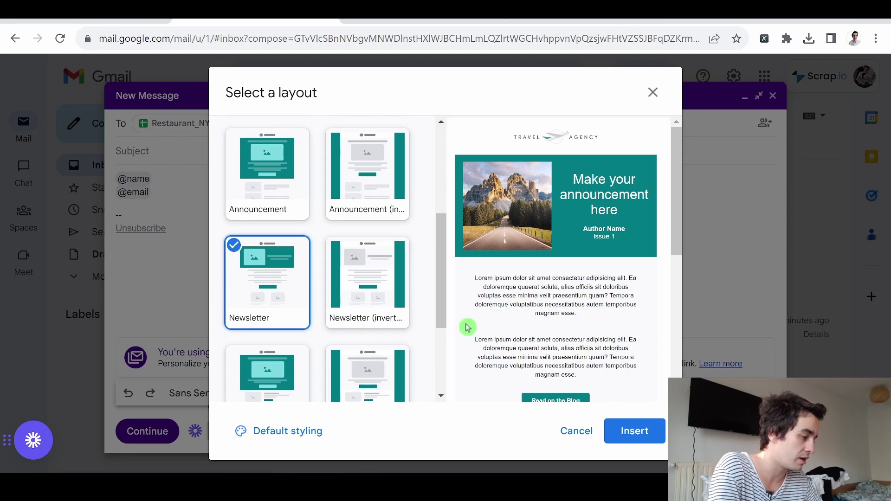
left_click(640, 443)
left_click(539, 302)
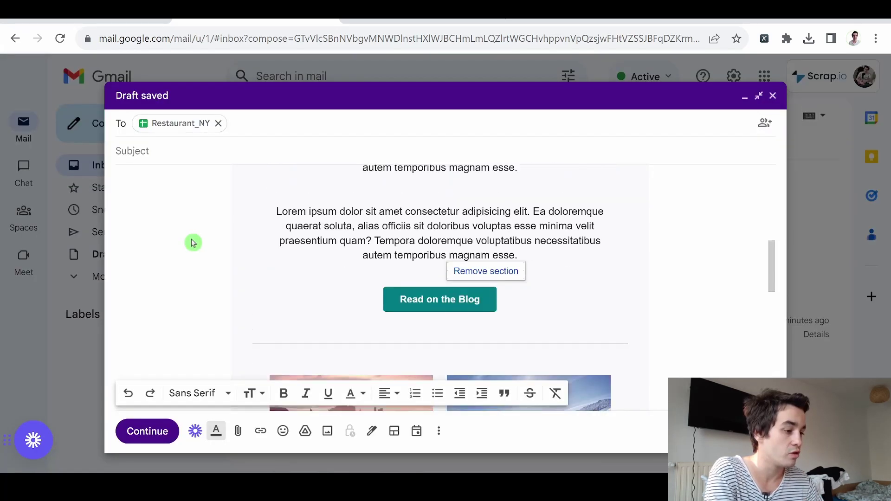
scroll(193, 241, "up", 10)
scroll(525, 308, "down", 2)
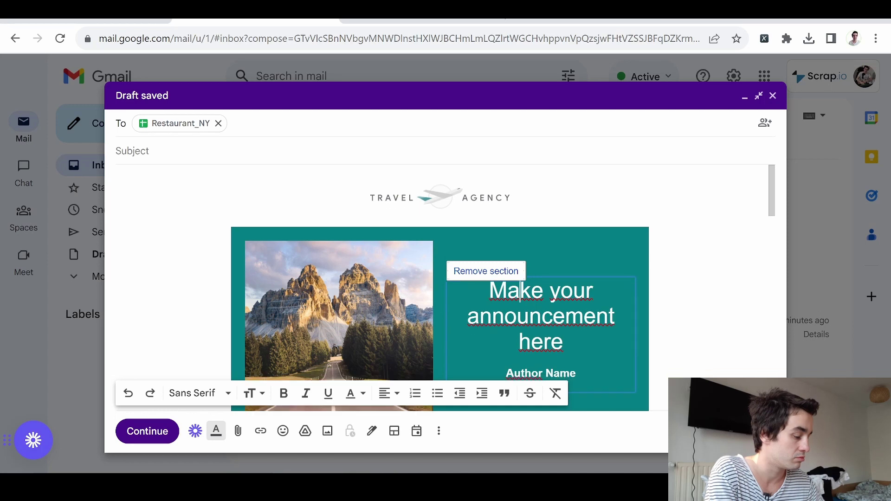
scroll(542, 257, "down", 8)
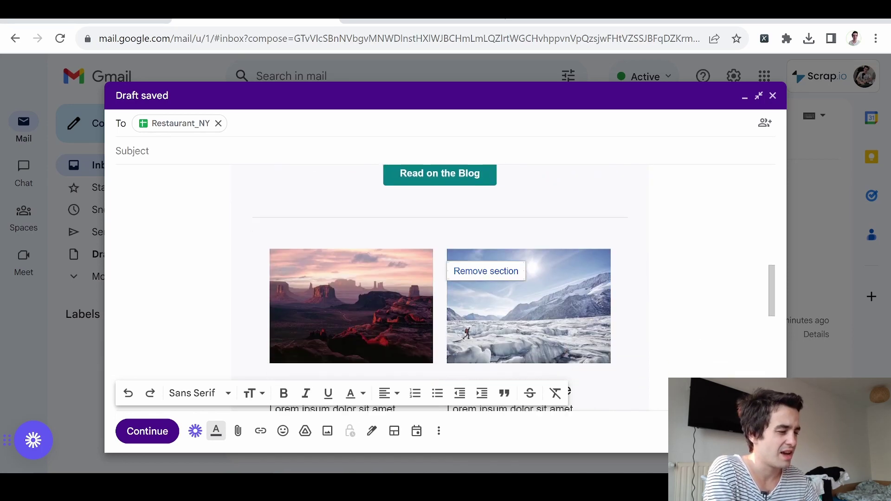
scroll(543, 257, "down", 5)
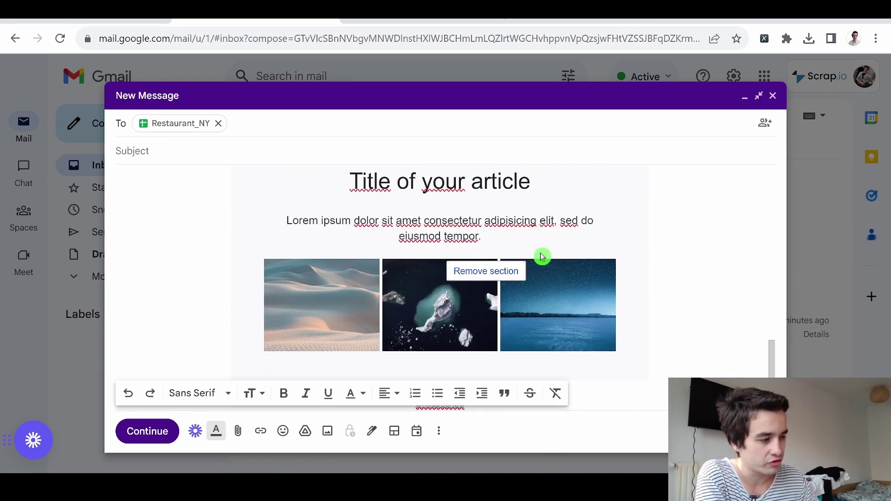